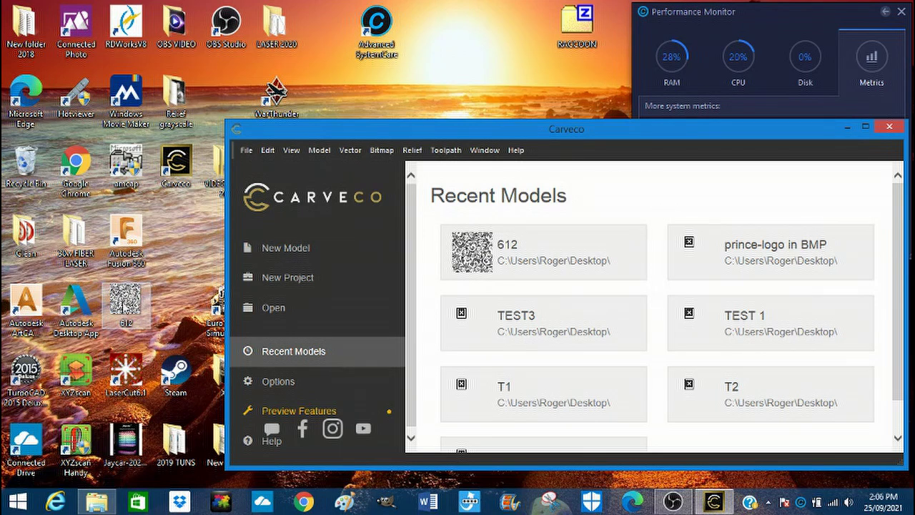
Step: Load the 612 image as a new model sized 600 mm high and wide, and maximize the Carveco window
left_click_drag(127, 307, 608, 199)
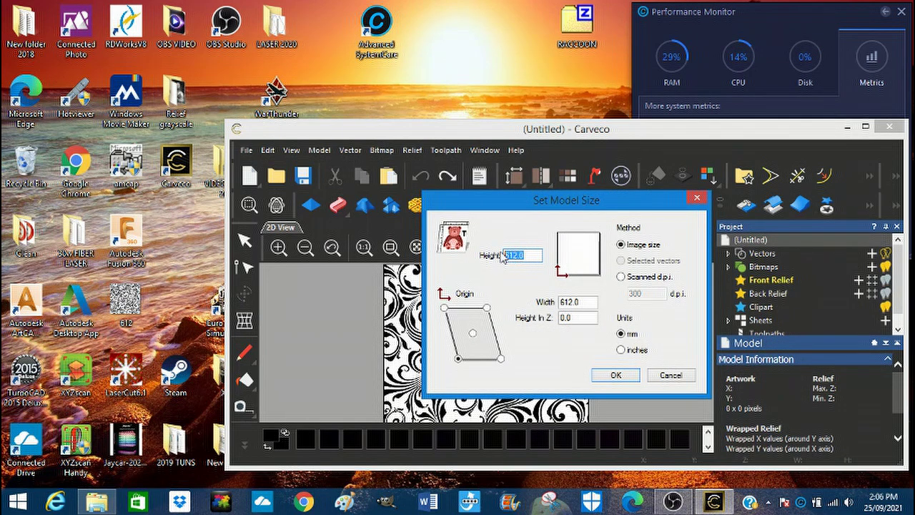
type("600")
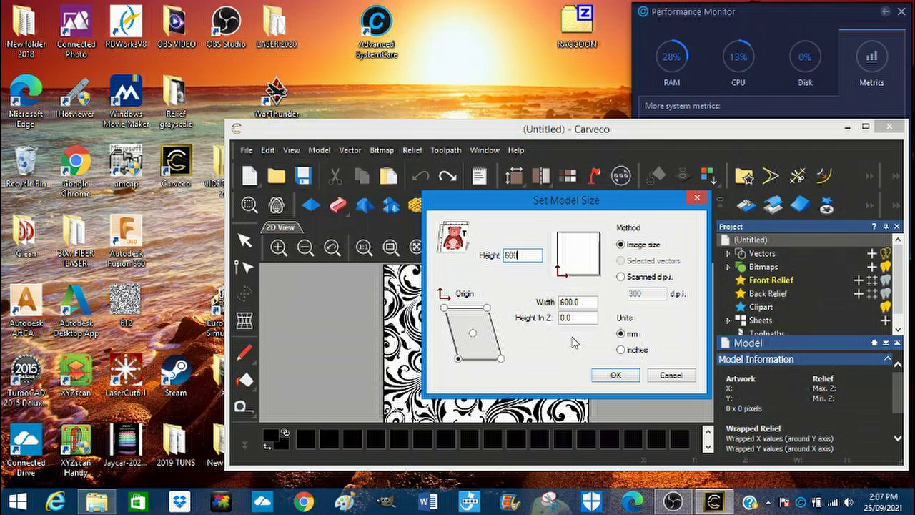
left_click(617, 377)
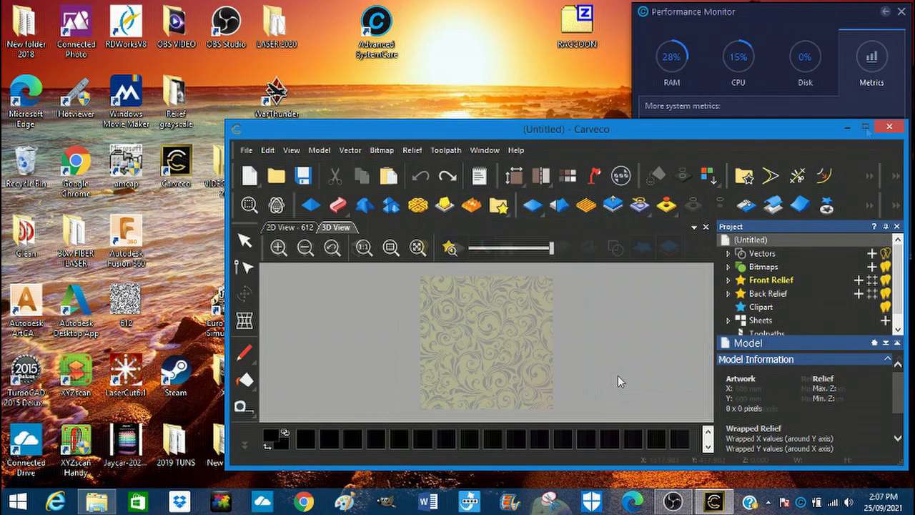
left_click(866, 127)
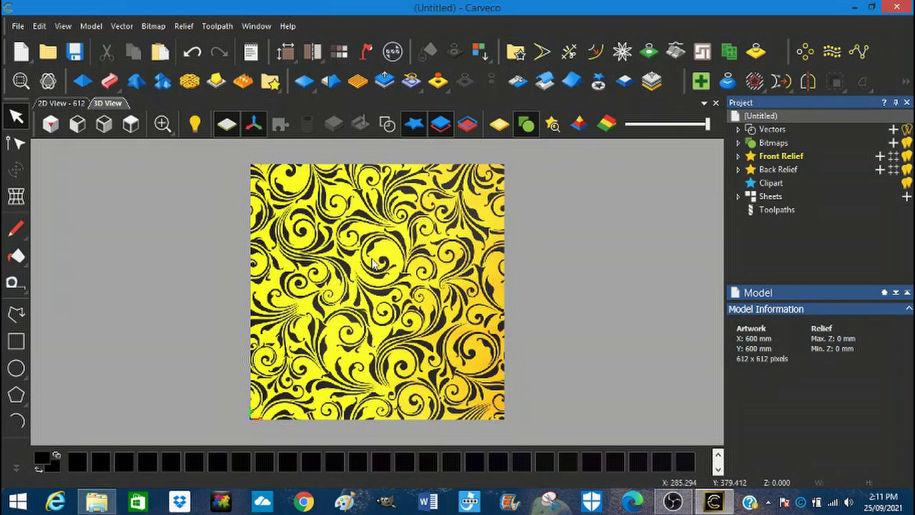
Step: Show the pattern in 2D, start Bitmap to Vector and reduce the image to a maximum of 2 colours
left_click(68, 105)
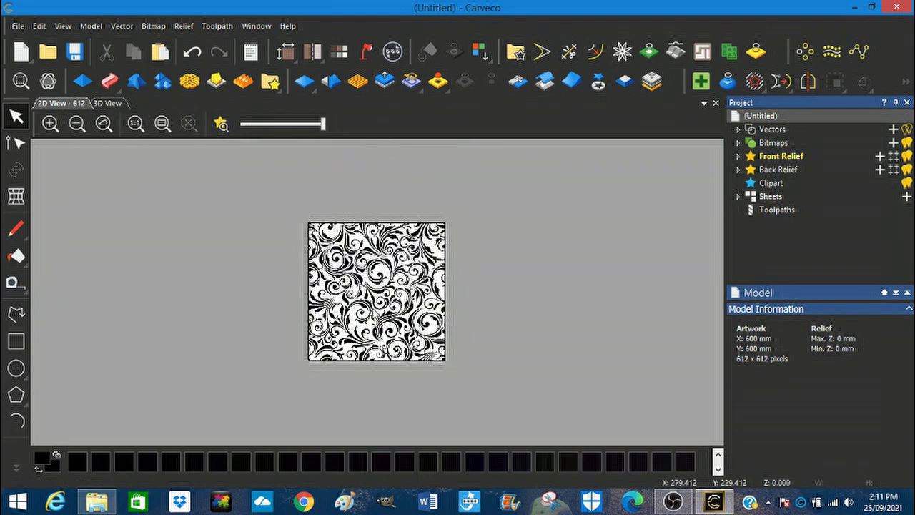
scroll(373, 313, "up", 3)
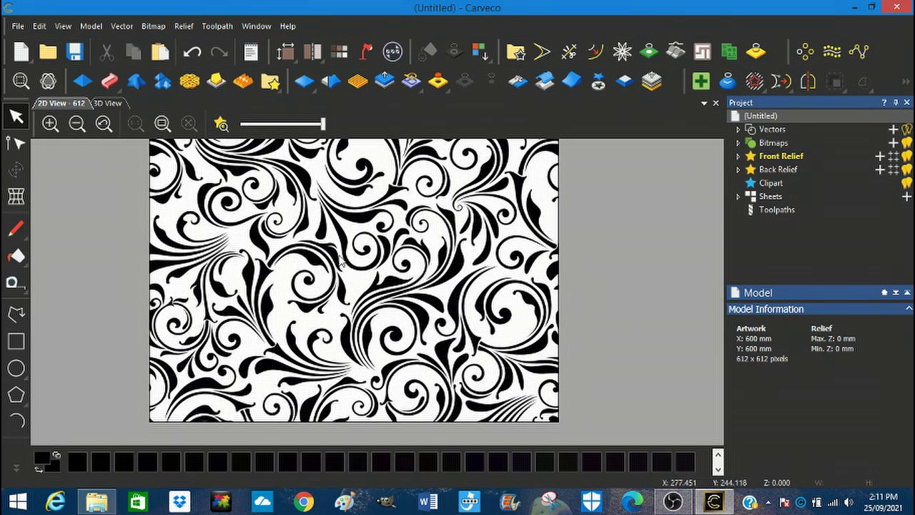
scroll(341, 262, "down", 2)
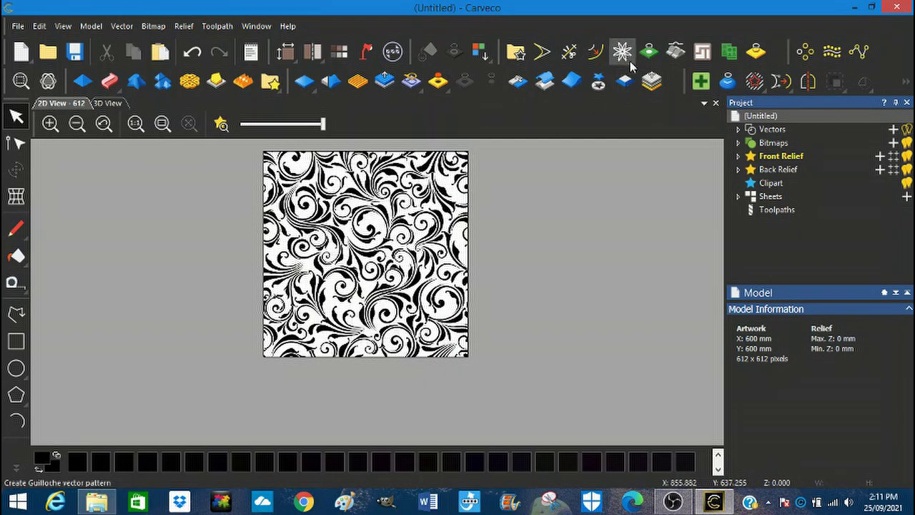
left_click(650, 51)
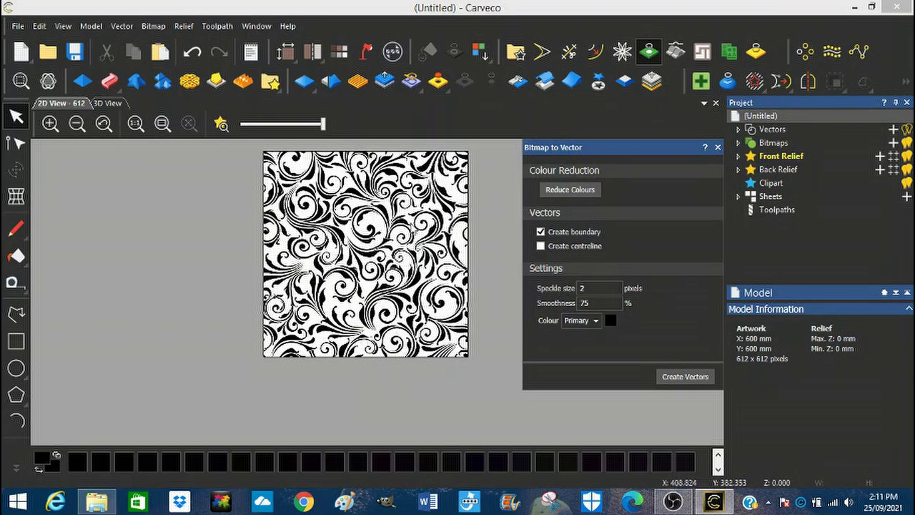
left_click(573, 190)
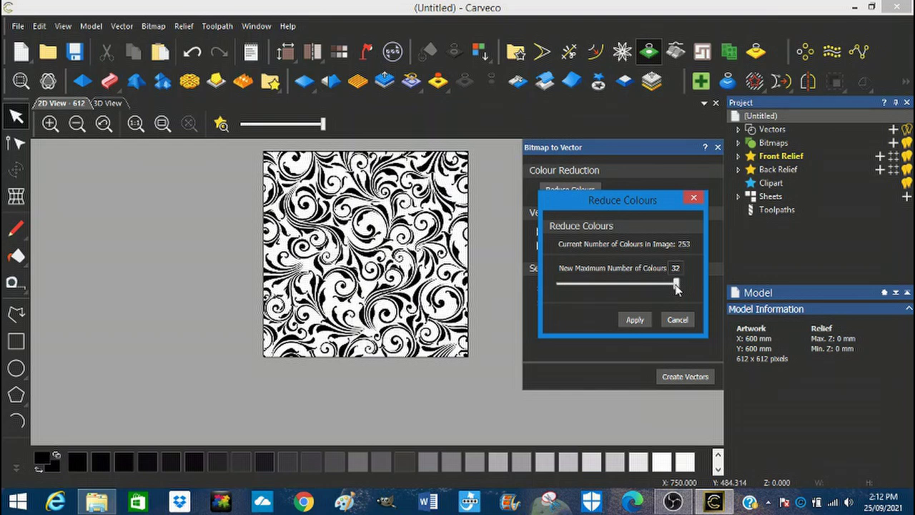
left_click_drag(676, 286, 543, 287)
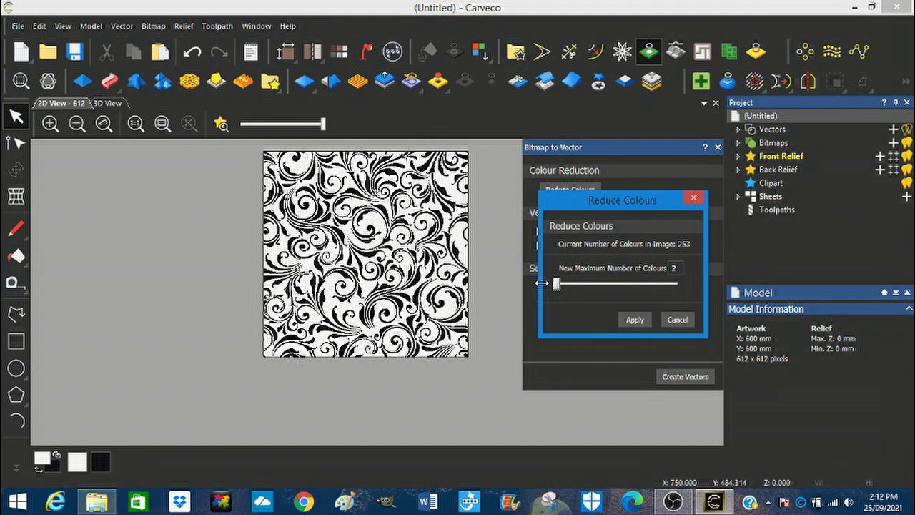
left_click(634, 320)
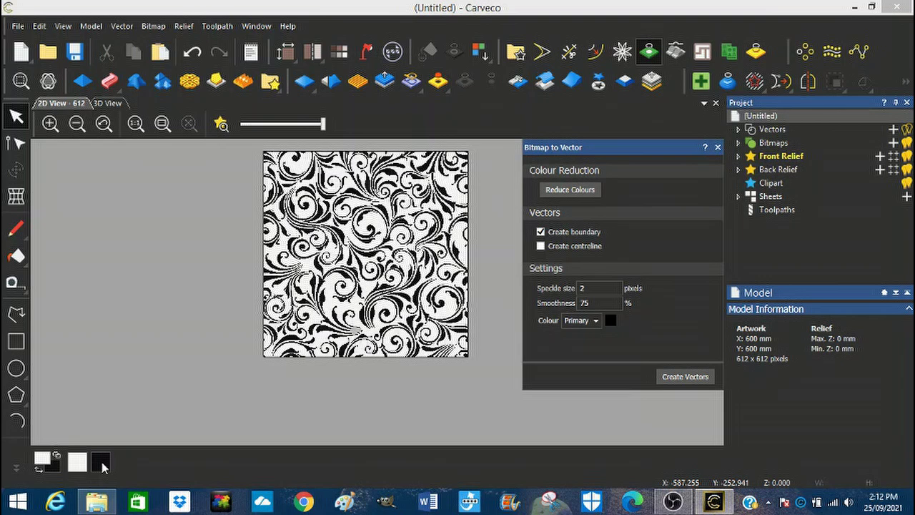
Step: Make black the primary colour and white the secondary colour
left_click(101, 466)
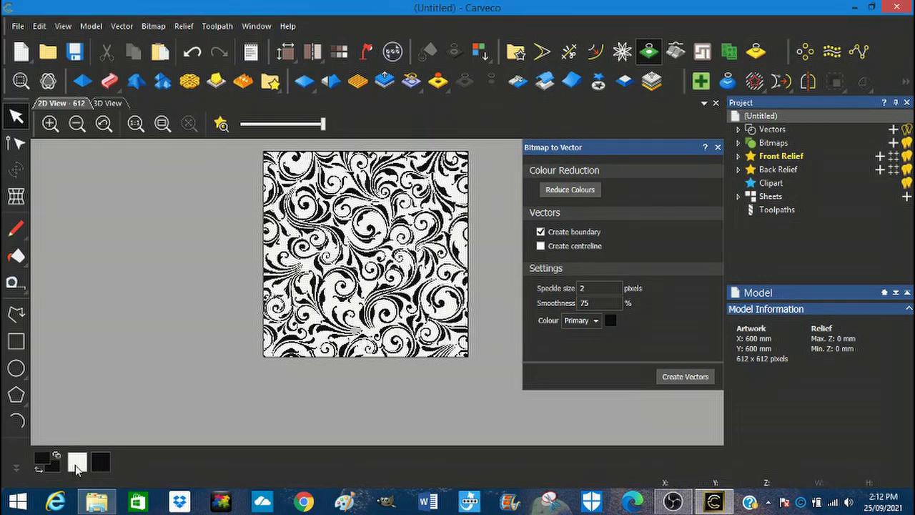
left_click(77, 464)
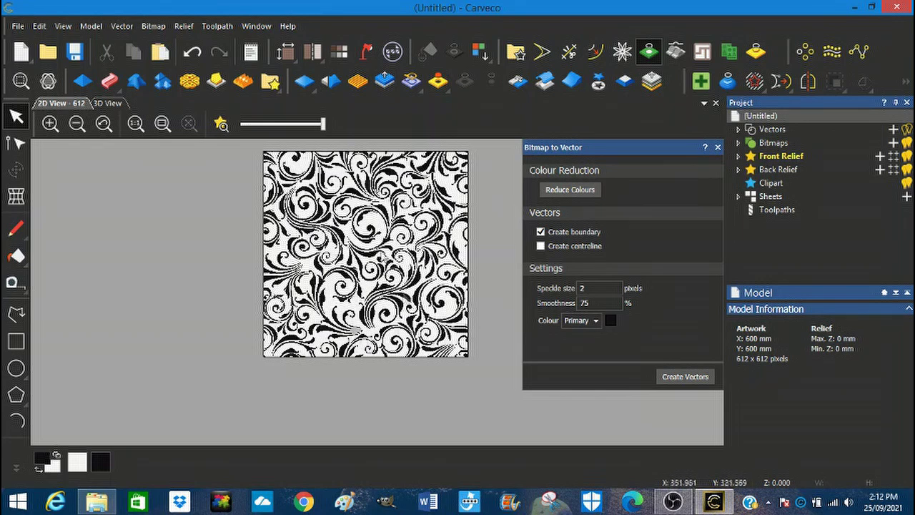
scroll(377, 263, "up", 5)
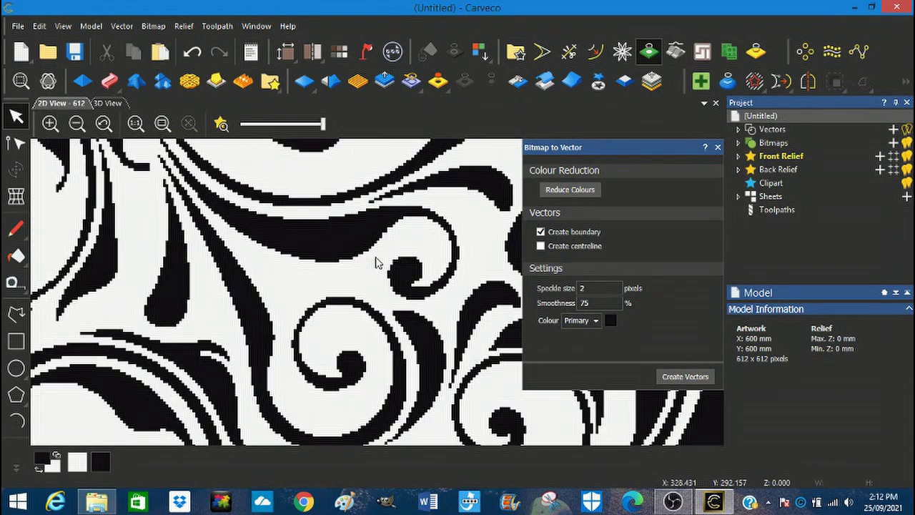
scroll(378, 263, "up", 2)
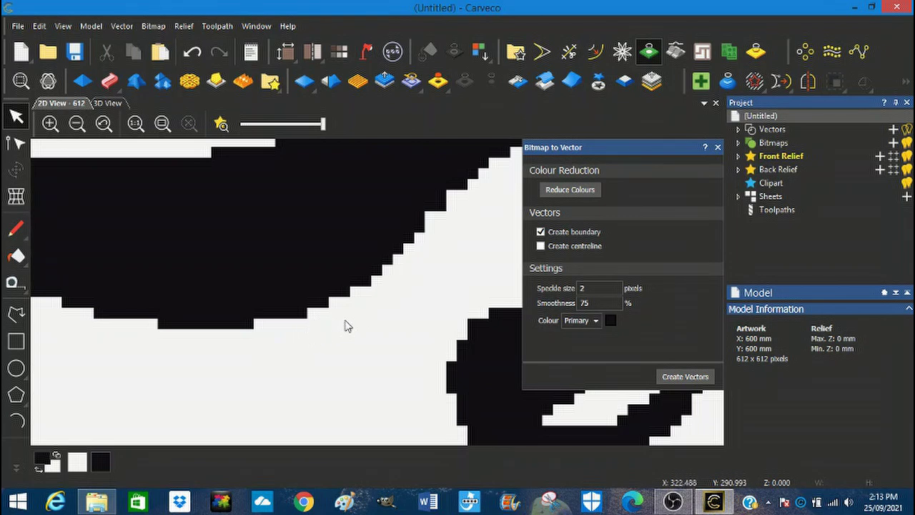
Step: Create boundary vectors from the primary colour with speckle size 2 and 75% smoothness, and fade the bitmap display to its minimum
left_click(589, 303)
left_click(683, 378)
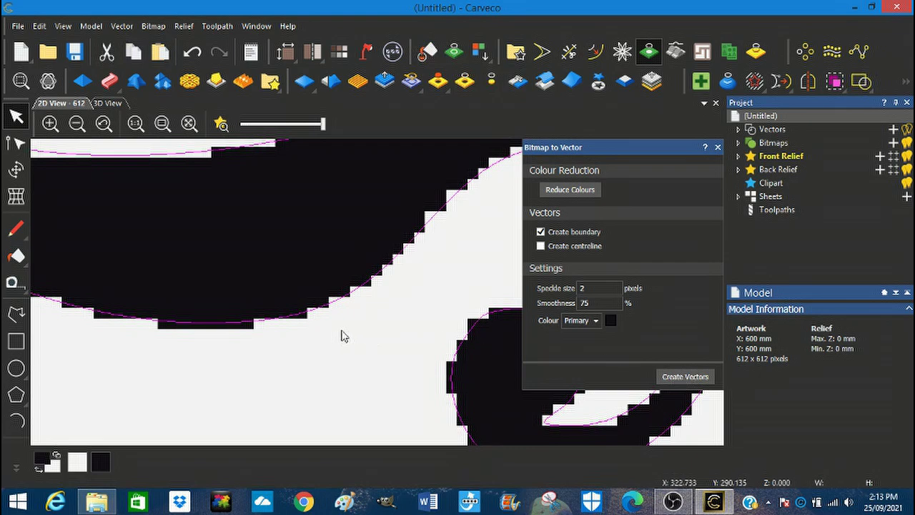
scroll(342, 330, "down", 3)
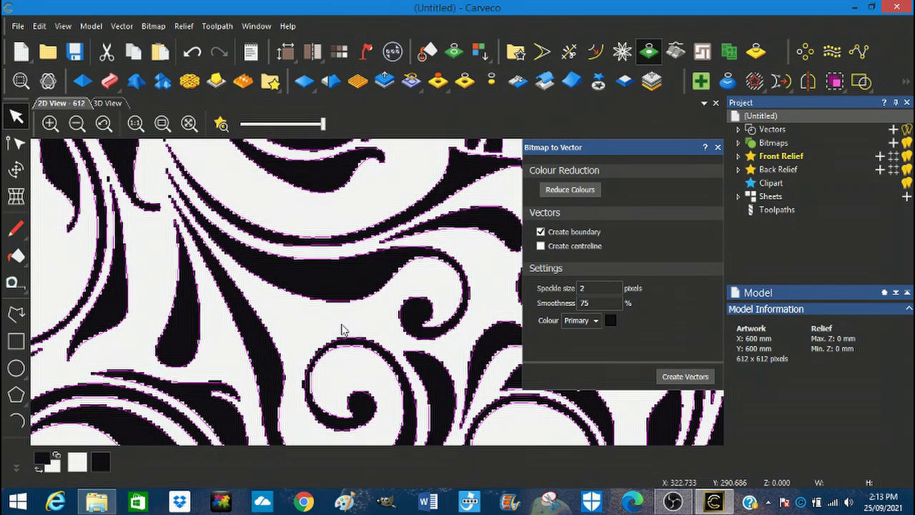
scroll(342, 331, "down", 3)
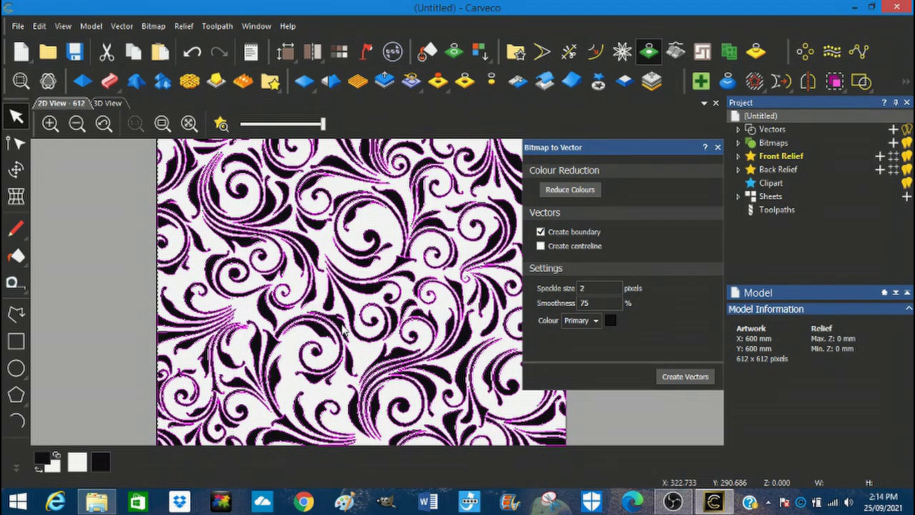
left_click(719, 149)
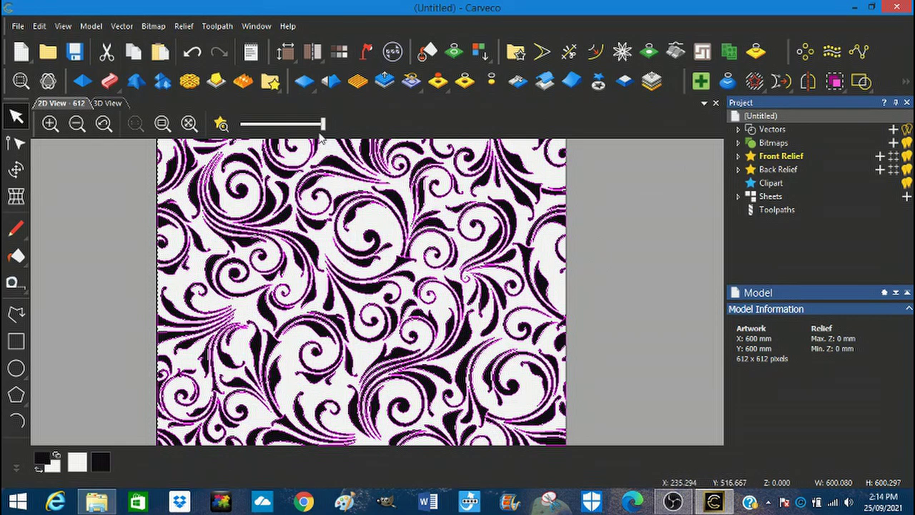
left_click_drag(323, 126, 241, 125)
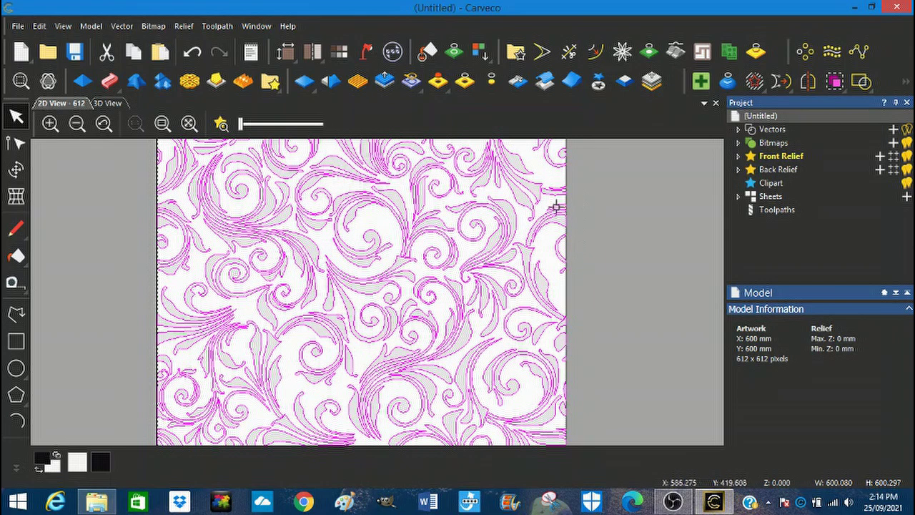
left_click(780, 211)
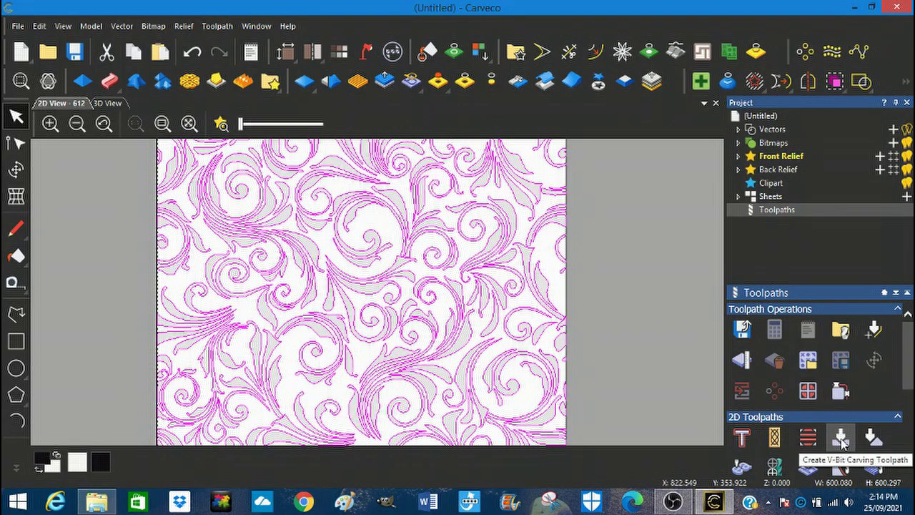
left_click(218, 27)
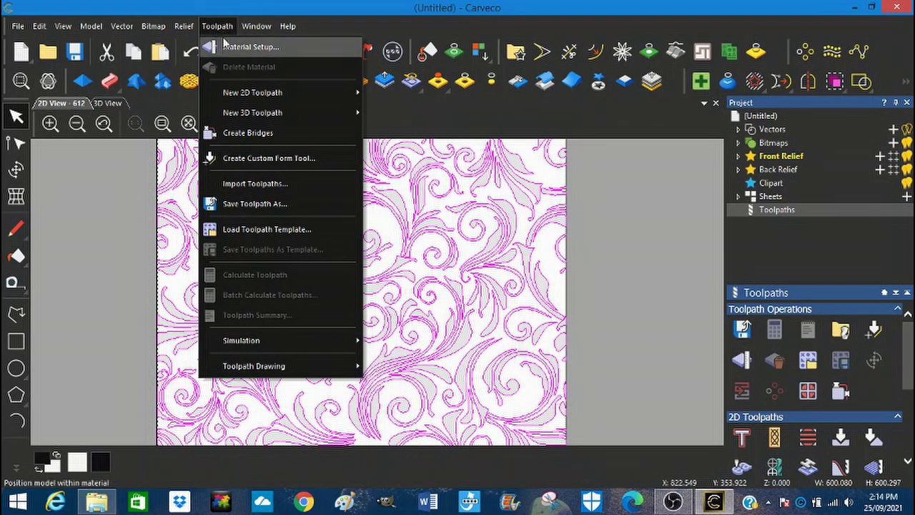
mouse_move(258, 97)
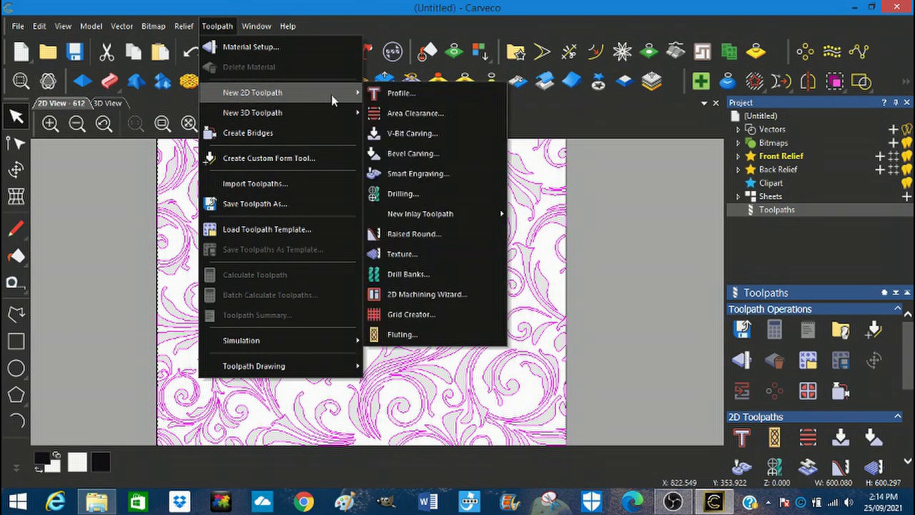
left_click(404, 134)
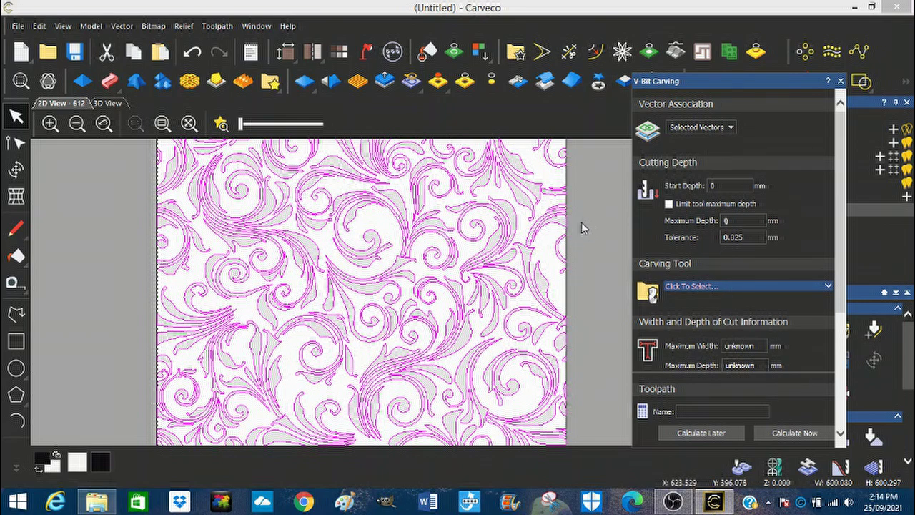
left_click(841, 81)
Step: Deselect all vectors, then select only those in the pattern's top-right corner and clear that selection
scroll(512, 229, "down", 2)
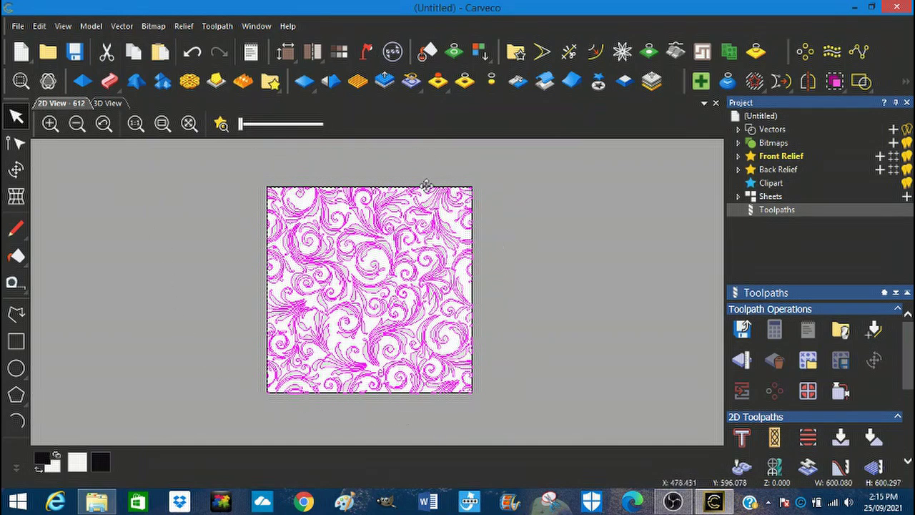
left_click(536, 269)
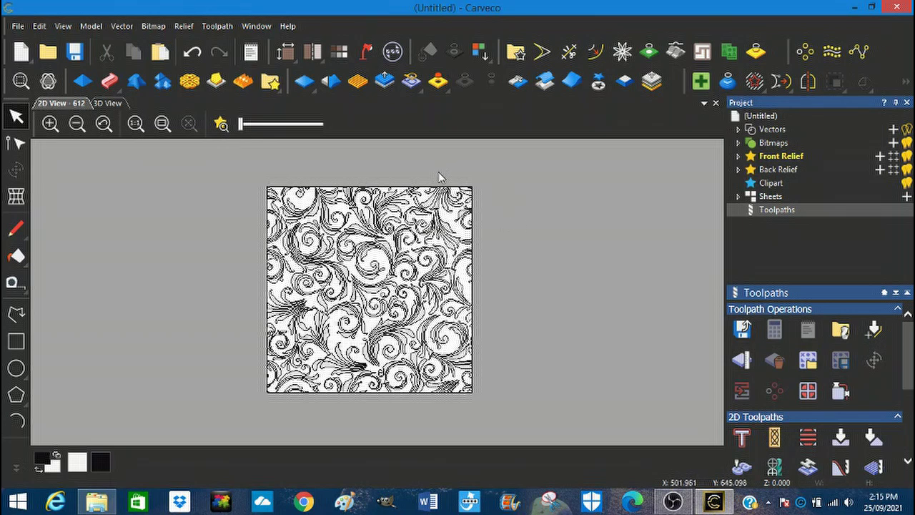
left_click_drag(438, 177, 481, 217)
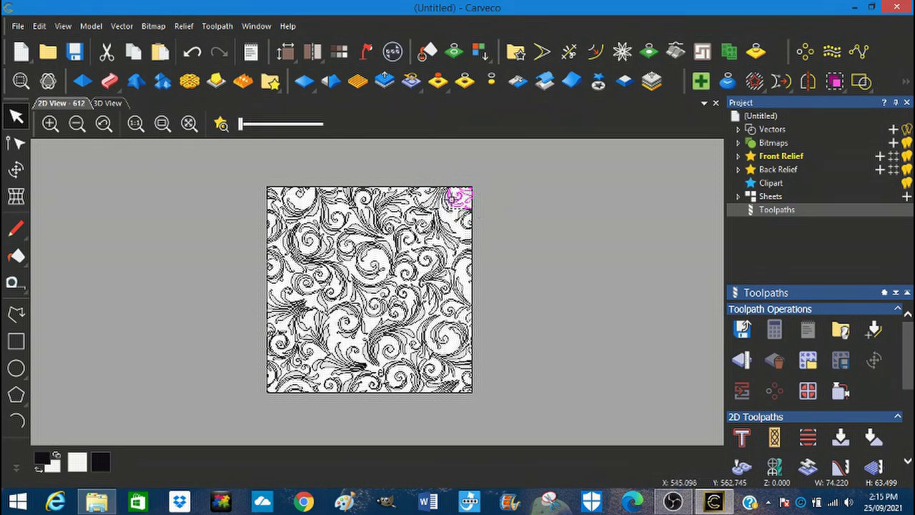
left_click(509, 248)
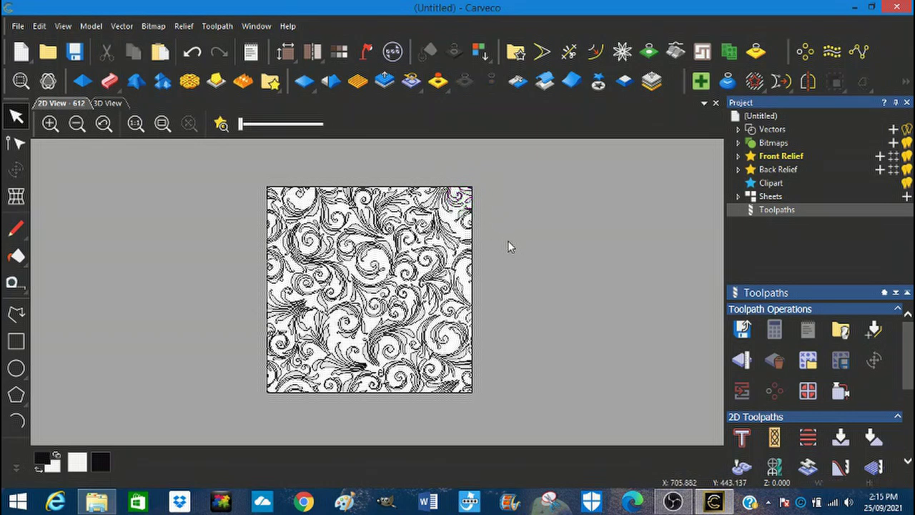
Step: Select a single spiral scroll vector near the middle of the pattern and deselect it again
scroll(427, 279, "up", 3)
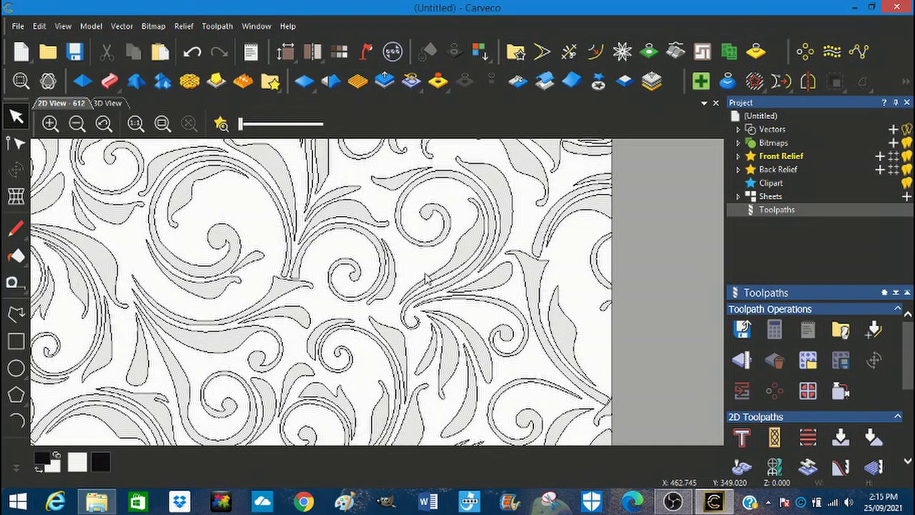
left_click(377, 273)
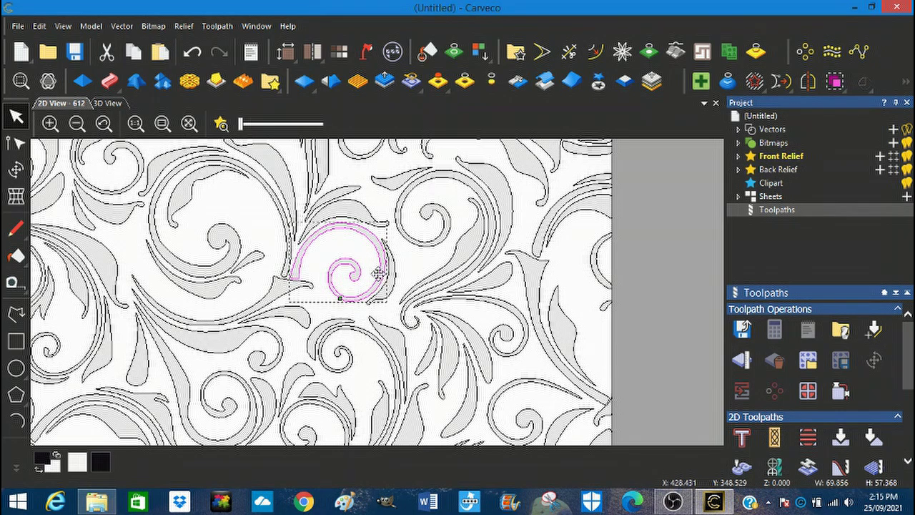
scroll(384, 274, "down", 3)
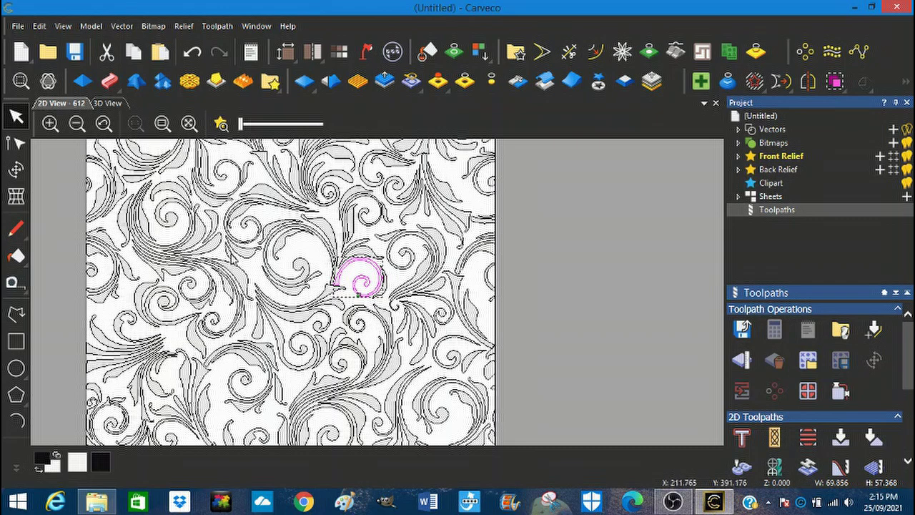
left_click(551, 285)
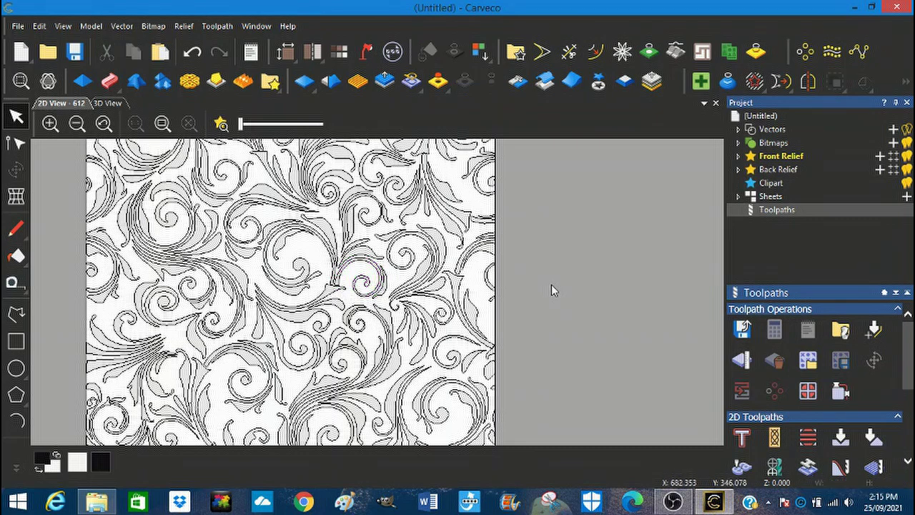
Step: Select all of the scroll pattern's vectors and start a V-bit carving toolpath for them
scroll(550, 282, "down", 2)
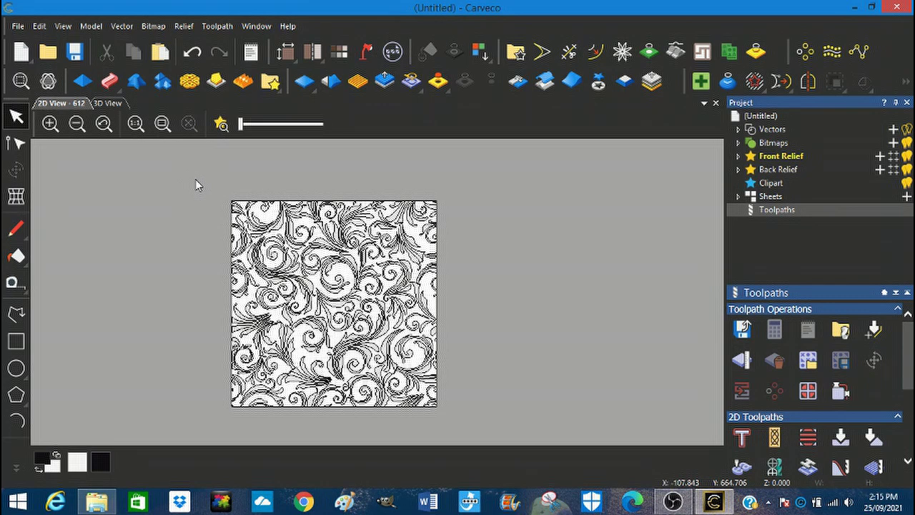
left_click_drag(196, 180, 464, 429)
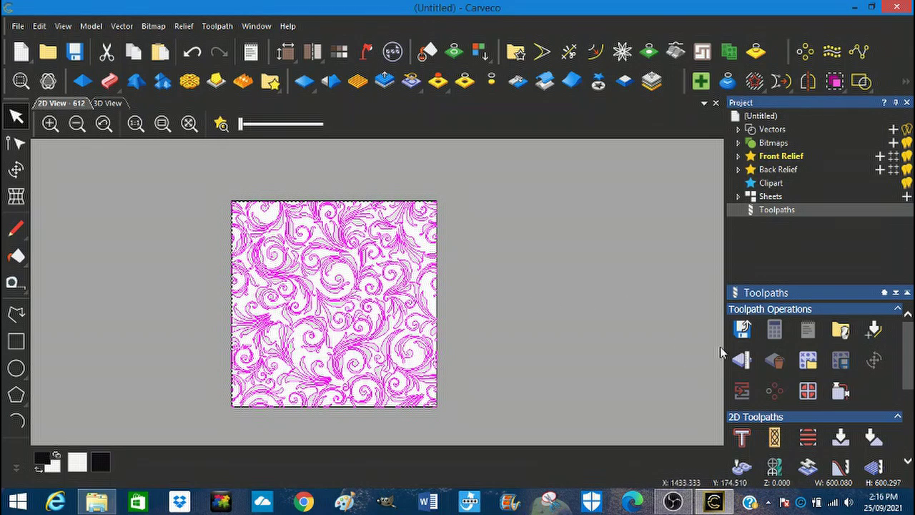
left_click(843, 436)
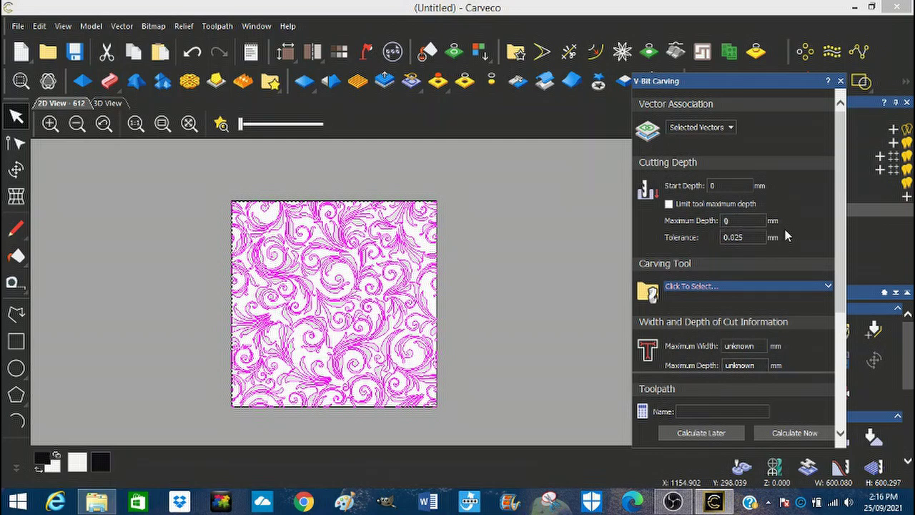
Step: Assign the metric wood or plastic V-Bit 32 mm 90 degree as the carving tool
left_click(828, 286)
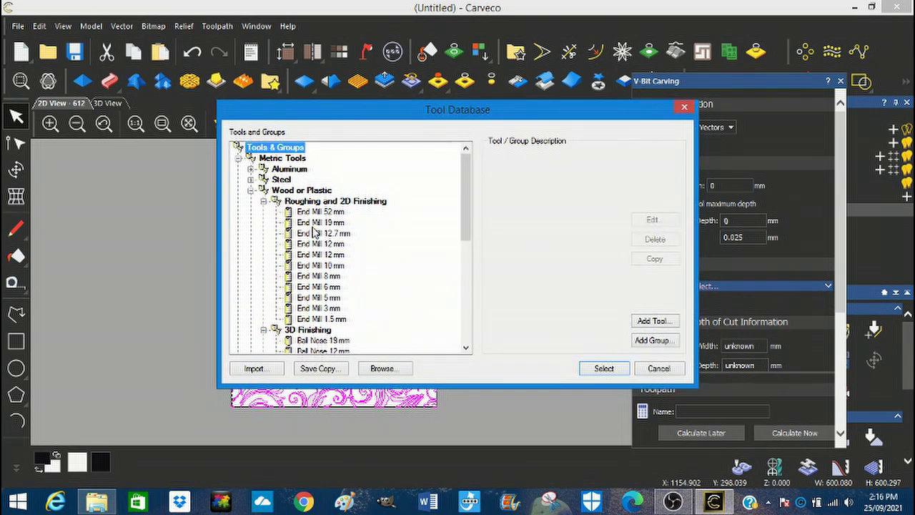
scroll(313, 236, "down", 1)
scroll(312, 236, "down", 3)
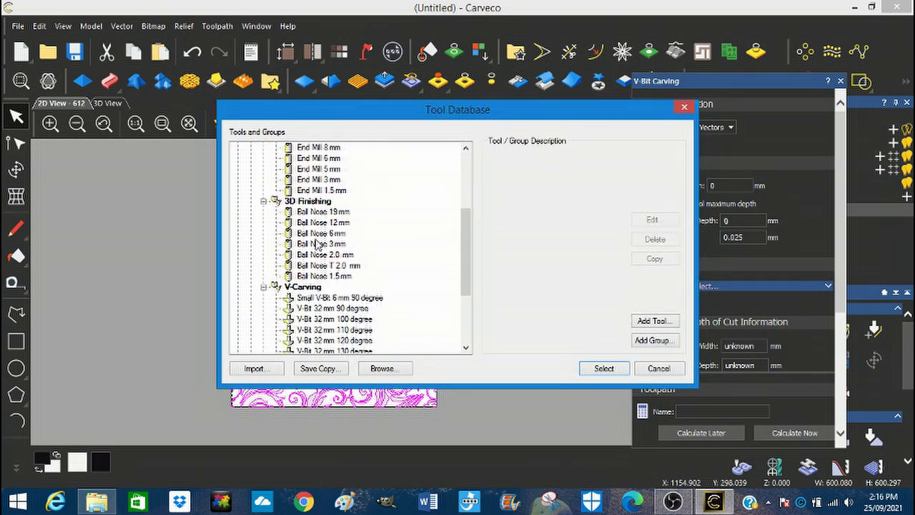
scroll(317, 243, "down", 2)
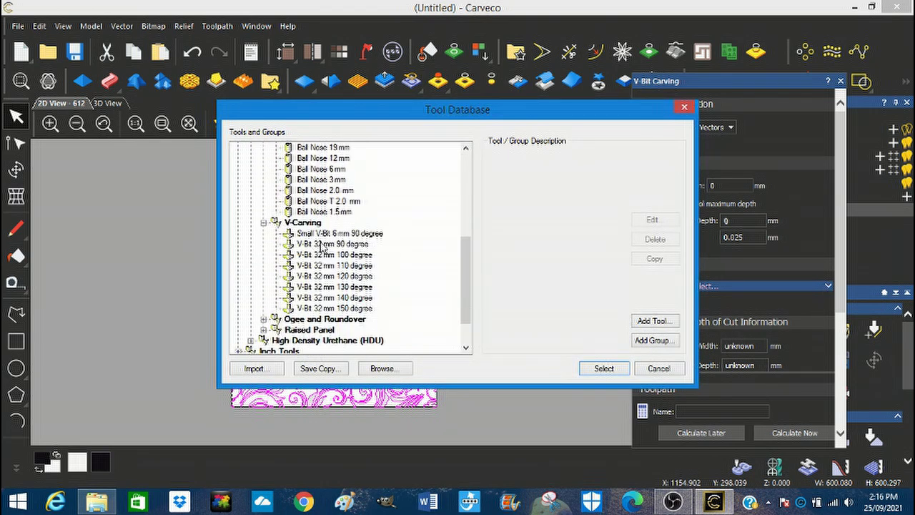
left_click(321, 244)
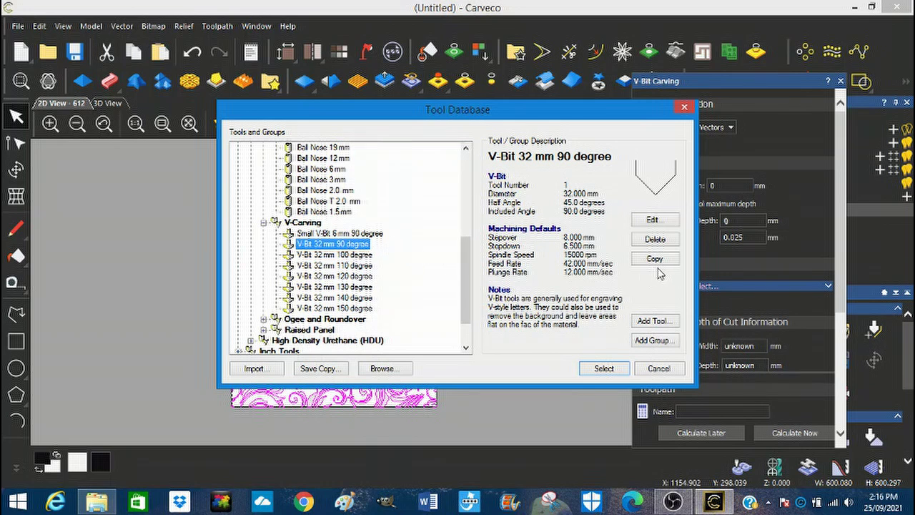
left_click(603, 371)
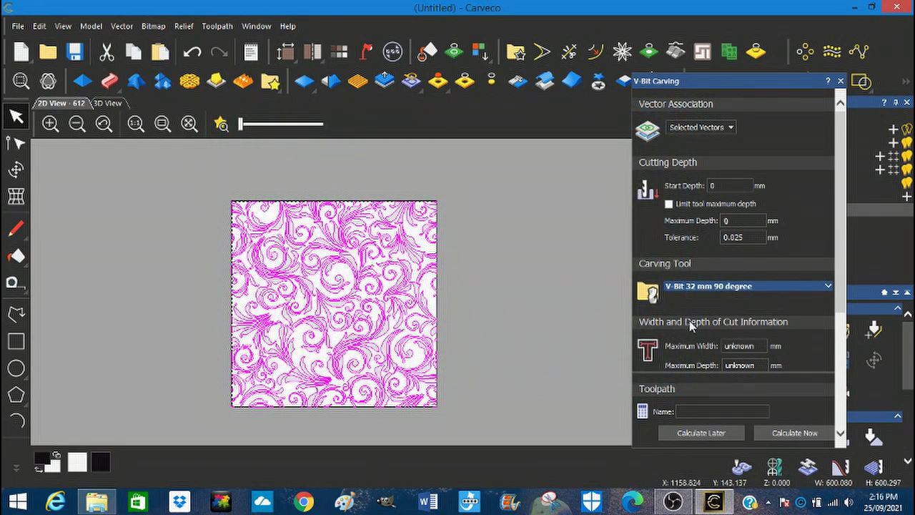
Step: Set the carving tool's stepover to 2 mm and its stepdown to 3 mm
left_click(829, 287)
scroll(761, 309, "down", 2)
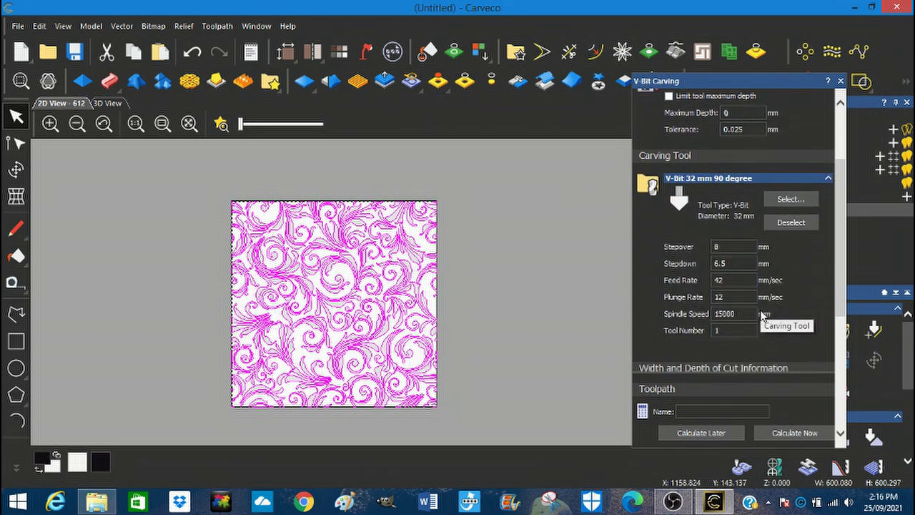
scroll(762, 314, "down", 1)
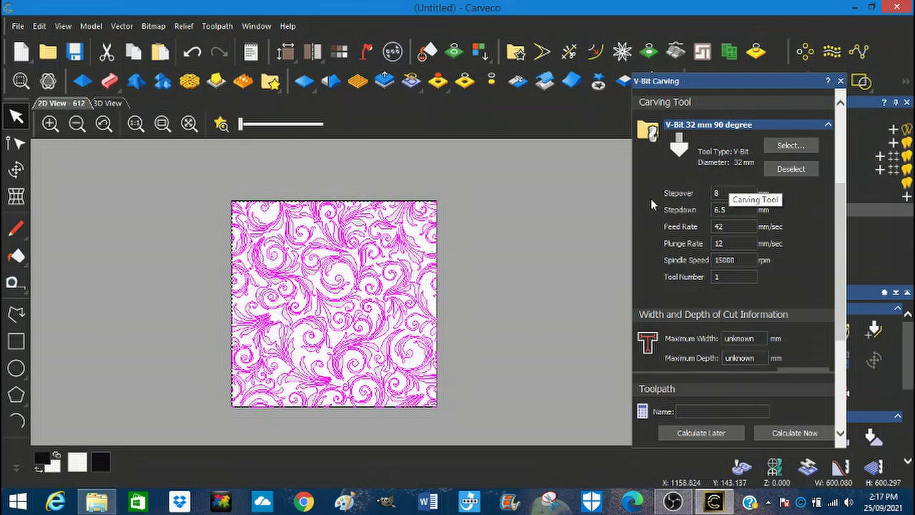
double_click(716, 193)
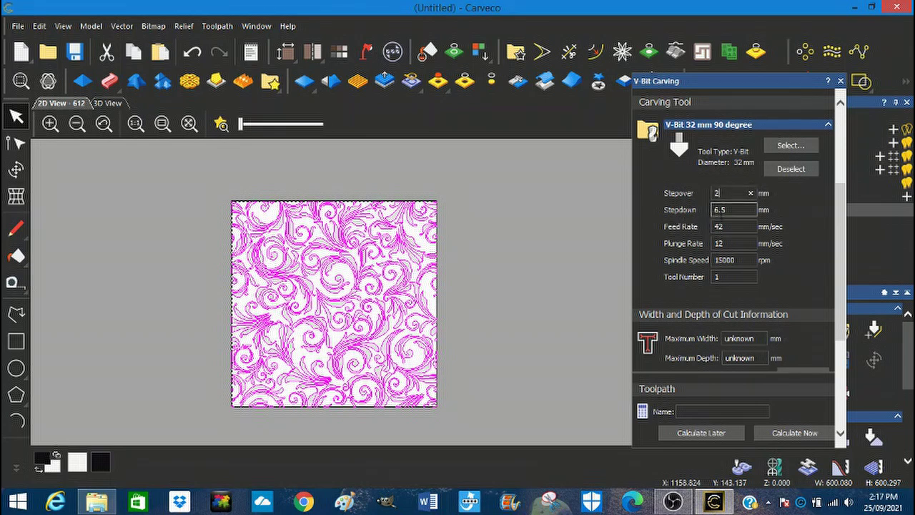
double_click(731, 209)
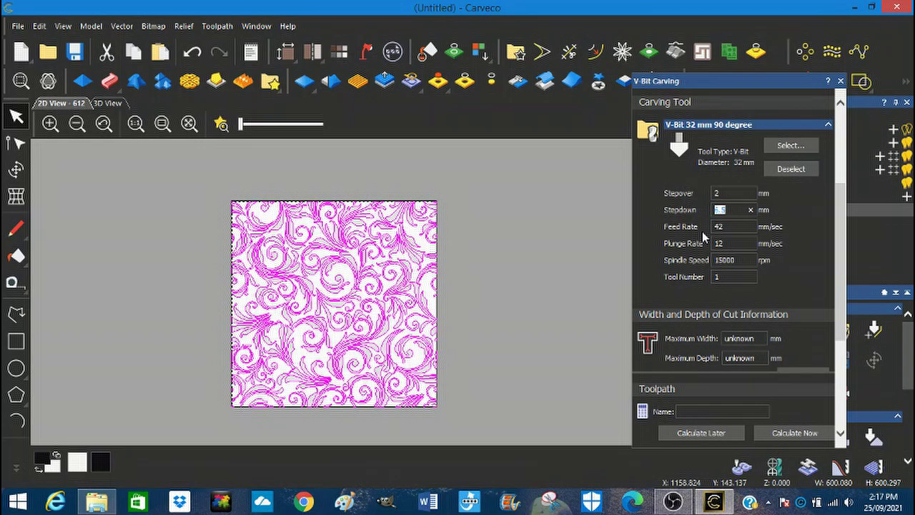
type("3")
Step: Set the carving tool's feed rate to 50 mm/sec, plunge rate to 10 mm/sec and spindle speed to 18000 rpm
left_click(730, 227)
double_click(728, 226)
type("50.0")
left_click(723, 244)
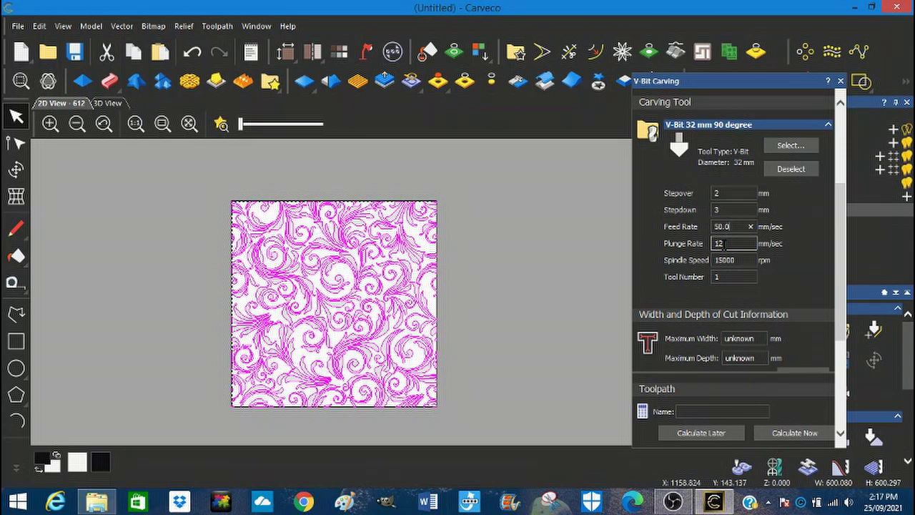
double_click(723, 244)
type("10")
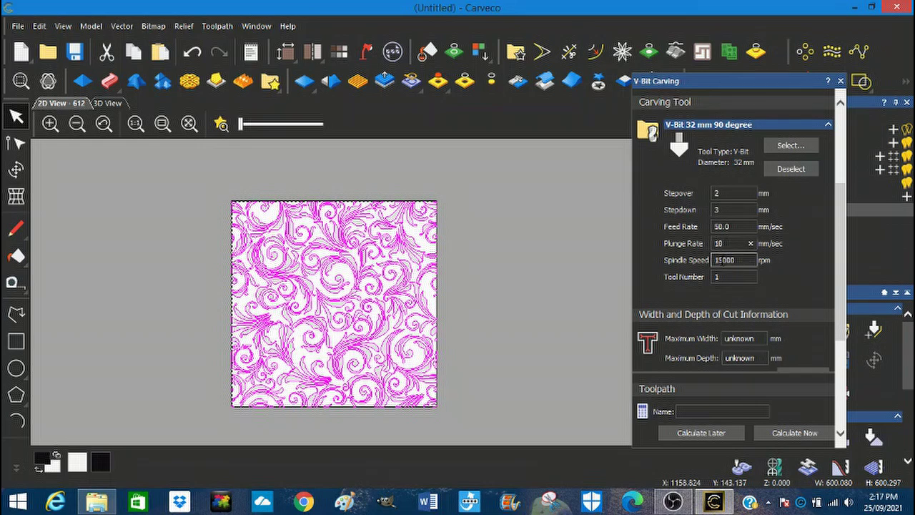
left_click(722, 260)
Step: Update the maximum cut width and depth information, and define the material as 18 mm thick with Z zero on its top surface
scroll(796, 291, "down", 2)
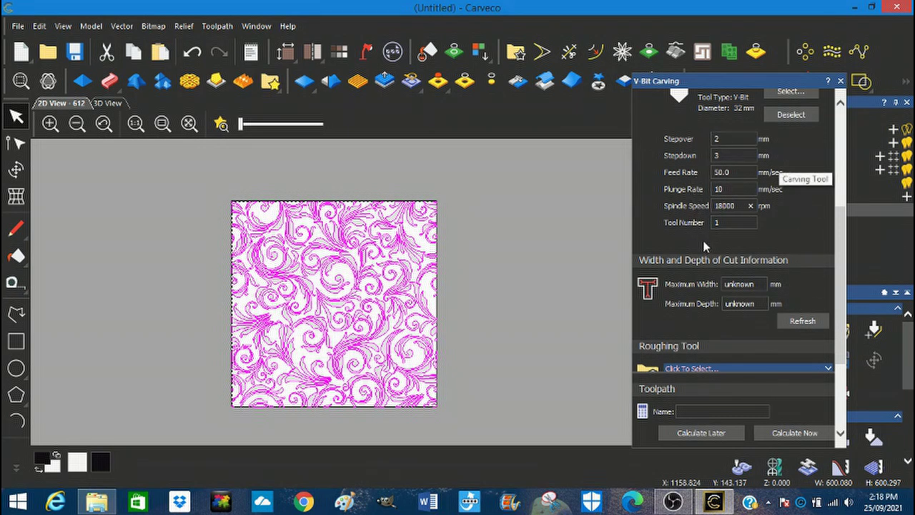
left_click(799, 324)
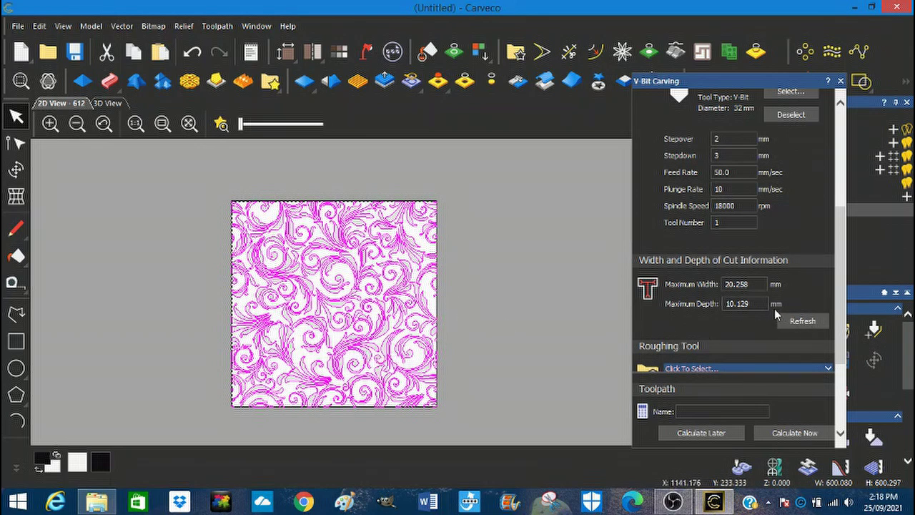
scroll(774, 309, "down", 3)
scroll(773, 311, "down", 1)
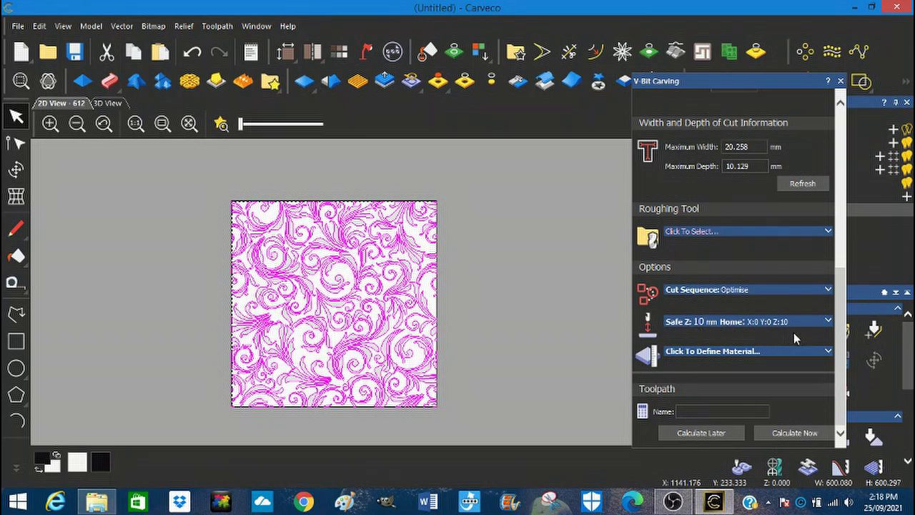
left_click(829, 351)
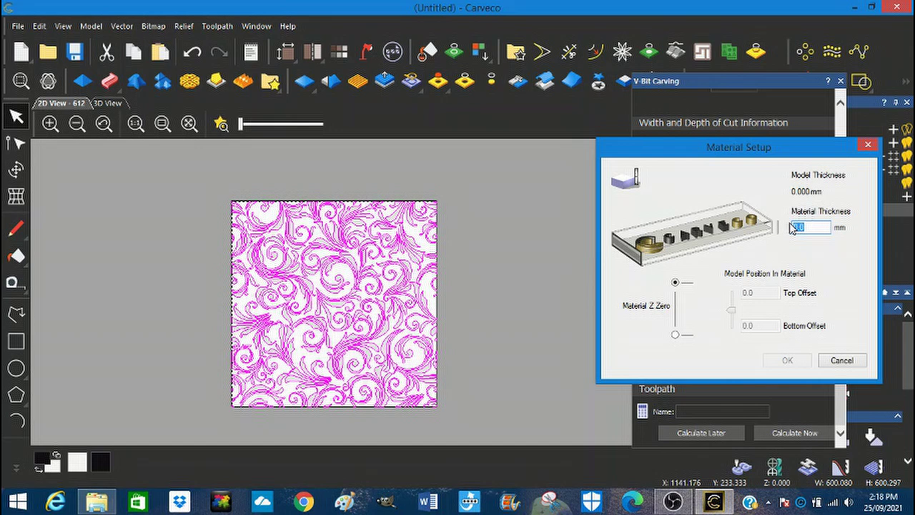
type("18")
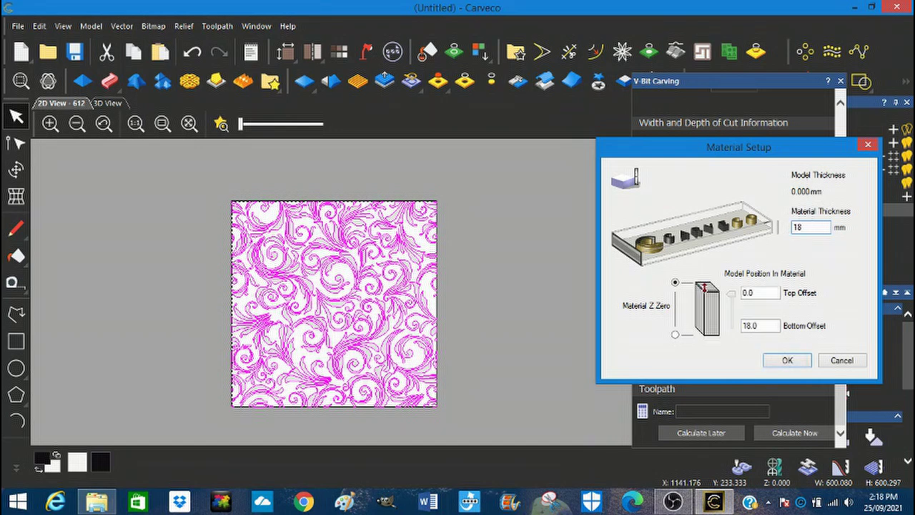
left_click(788, 361)
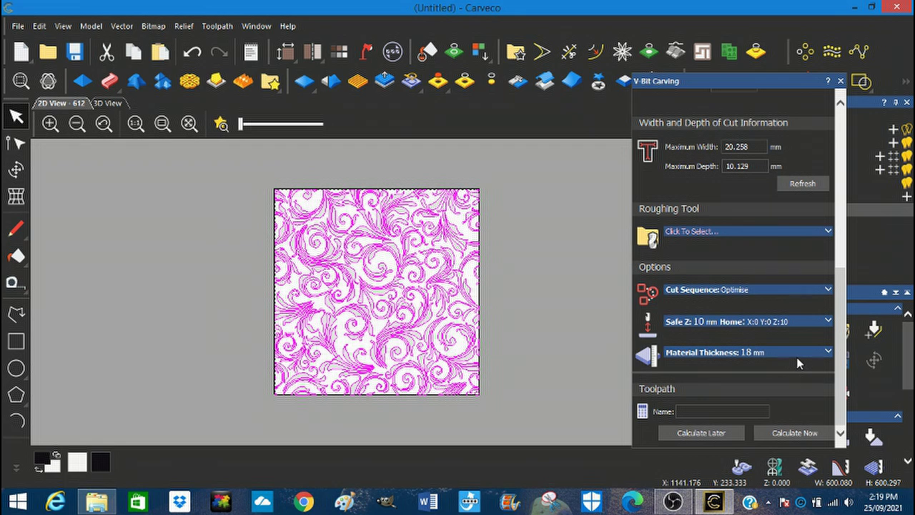
Step: Name the toolpath TEST 5 VBIT, calculate it immediately and close the V-bit carving settings
left_click(691, 411)
type("T")
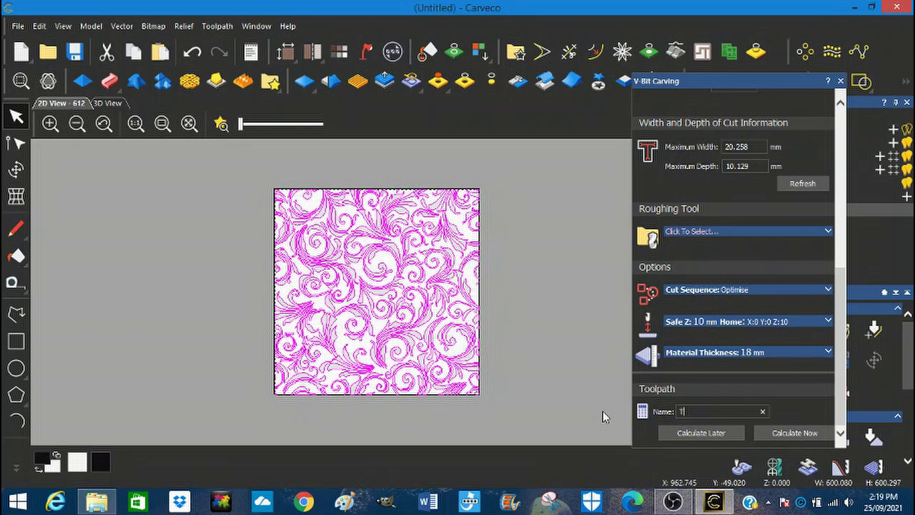
type("EST 5 VBIT")
left_click(796, 434)
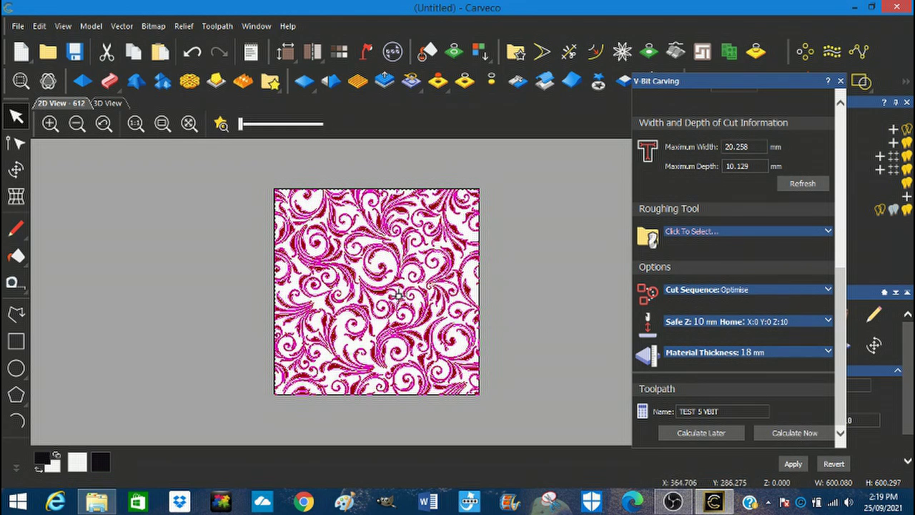
left_click(842, 82)
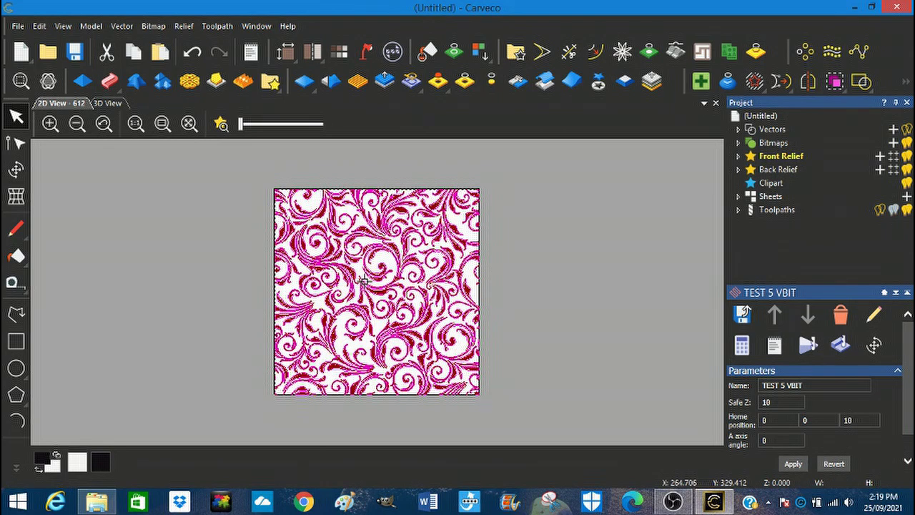
Step: Show the calculated toolpath in 3D and hide all toolpath display, leaving the pattern on the material block
scroll(365, 282, "up", 2)
scroll(364, 281, "down", 2)
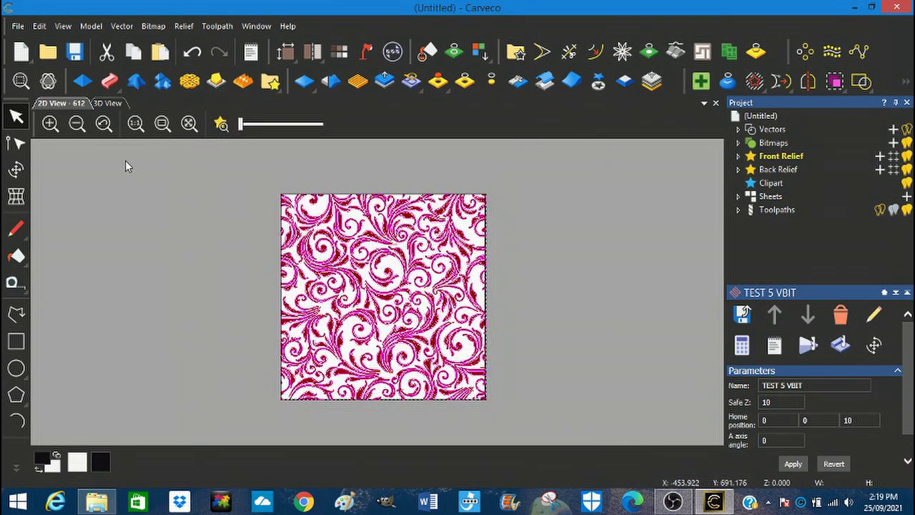
left_click(107, 103)
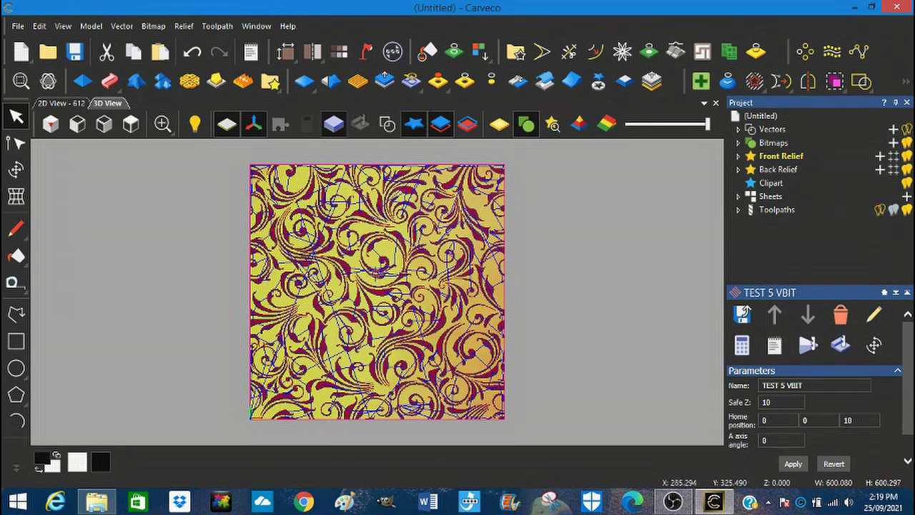
scroll(367, 292, "up", 2)
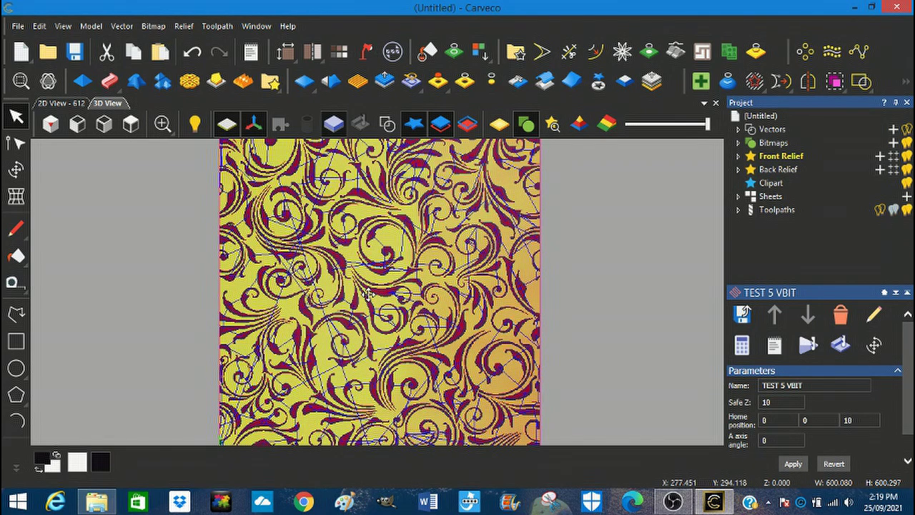
scroll(350, 347, "up", 3)
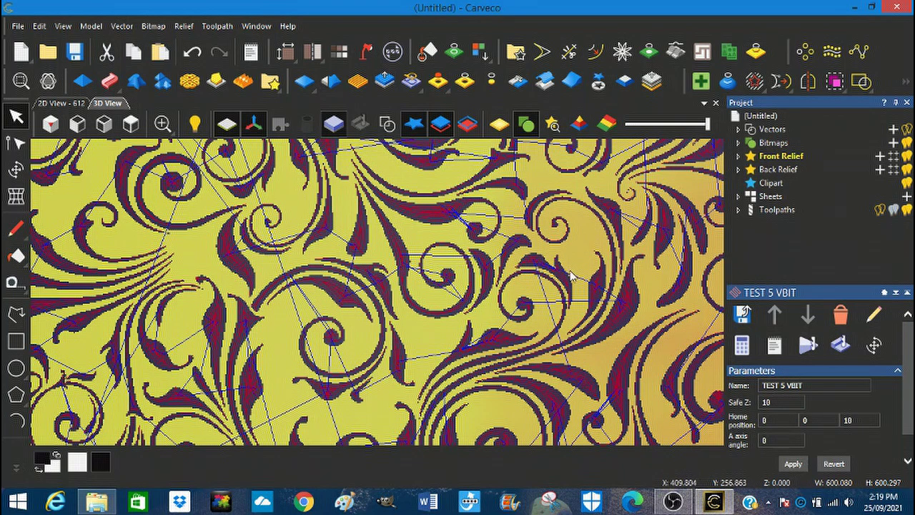
left_click(880, 210)
left_click(906, 210)
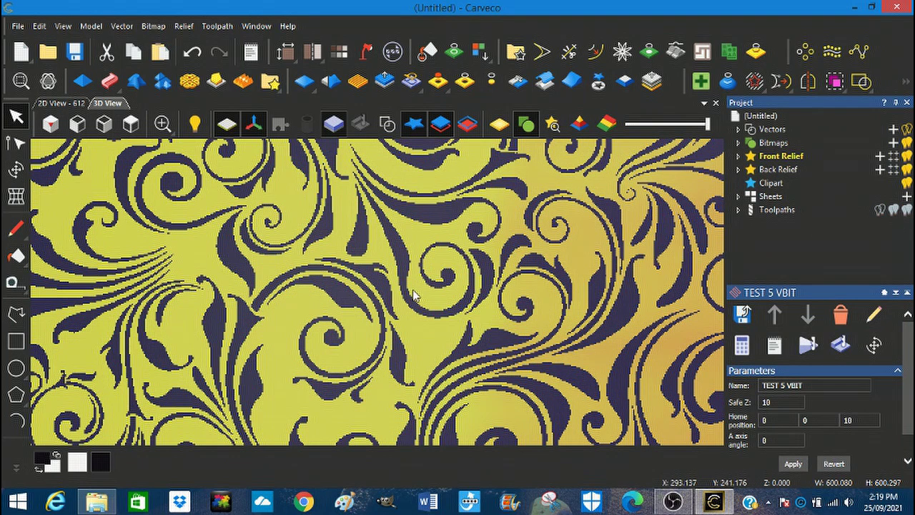
Step: Simulate the TEST 5 VBIT toolpath on the whole model at Fast resolution
scroll(416, 289, "down", 5)
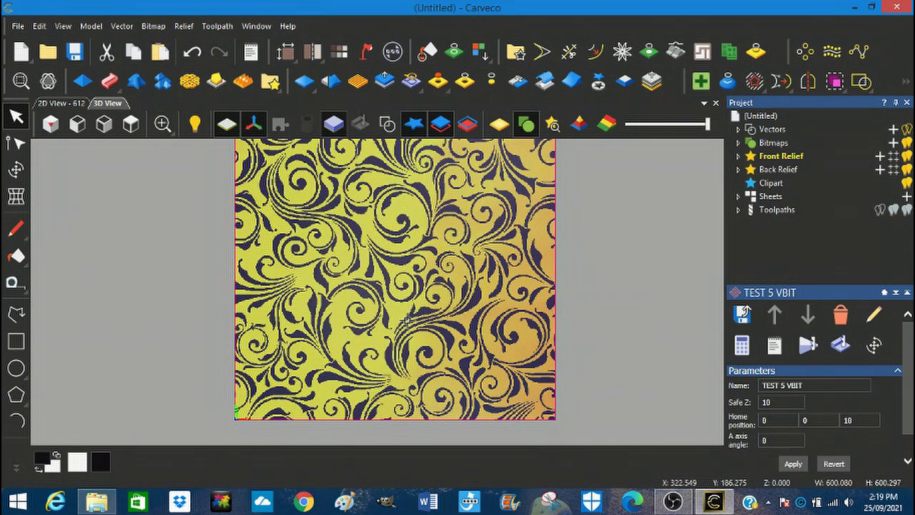
left_click(47, 81)
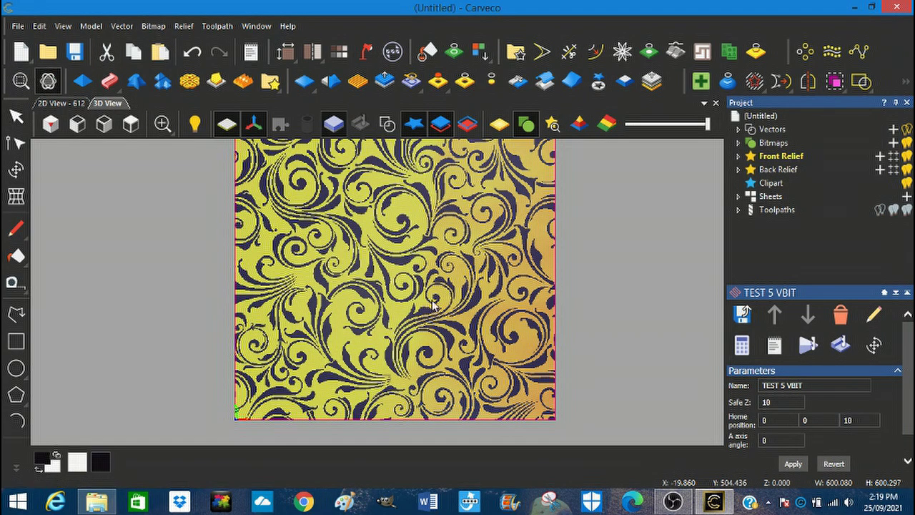
mouse_move(408, 343)
left_mouse_down()
mouse_move(427, 327)
mouse_move(365, 311)
mouse_move(377, 212)
mouse_move(372, 254)
mouse_move(377, 231)
mouse_move(388, 348)
mouse_move(378, 306)
left_mouse_up()
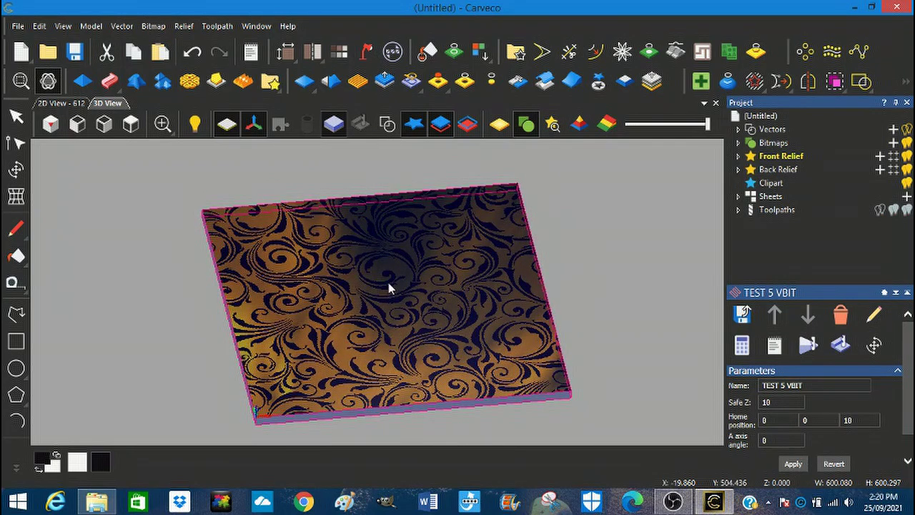
left_click_drag(392, 318, 378, 354)
scroll(407, 345, "up", 3)
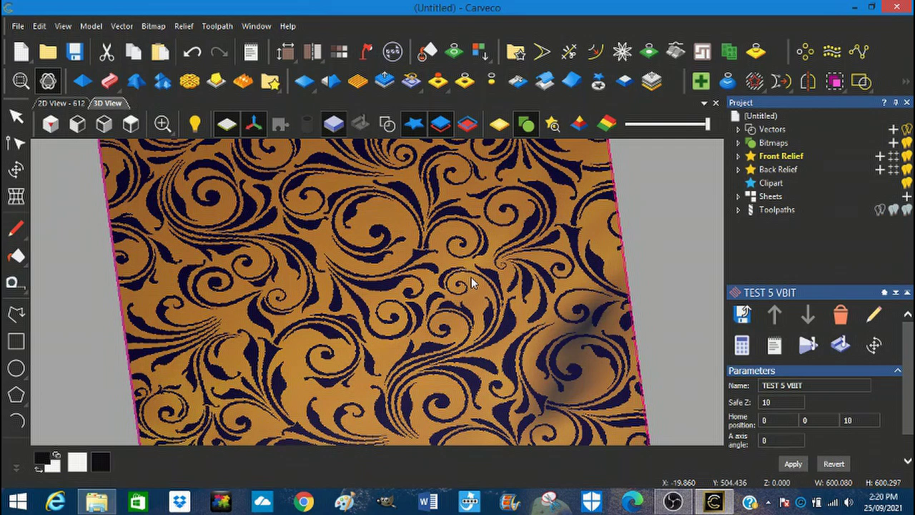
left_click(842, 346)
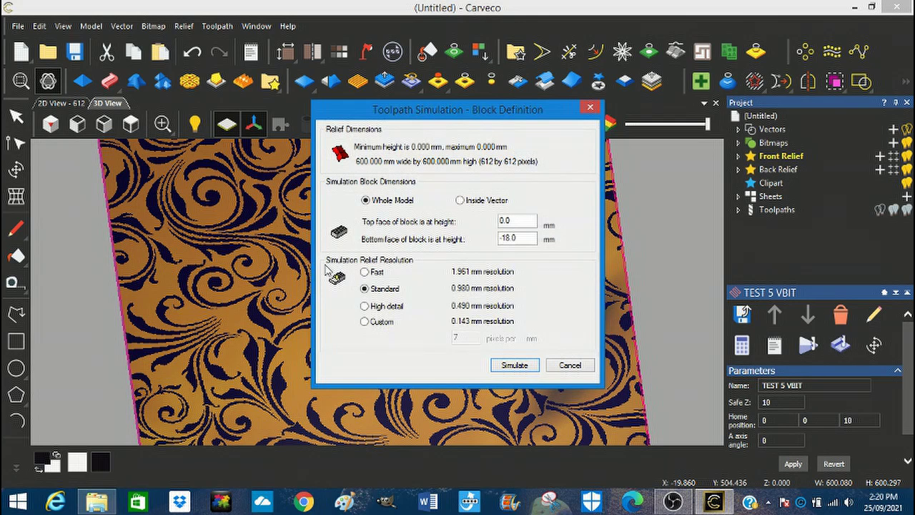
left_click(365, 273)
left_click(517, 366)
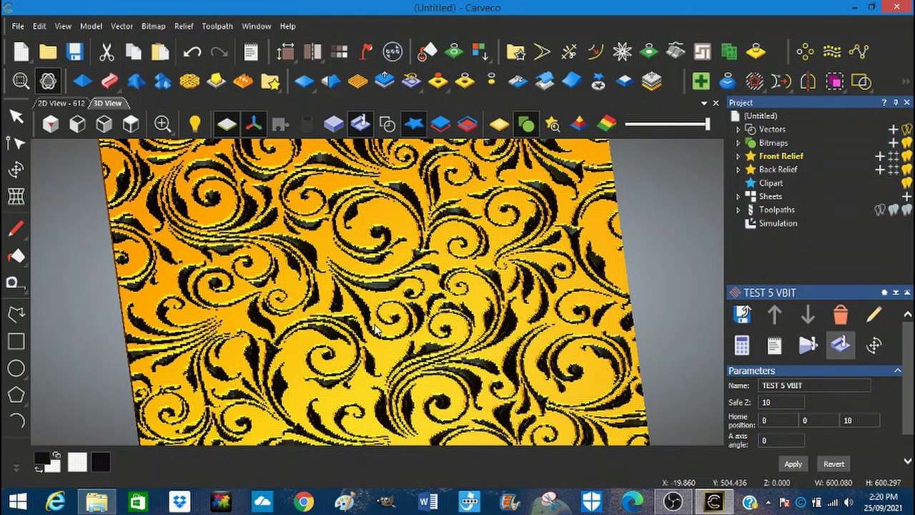
scroll(375, 328, "down", 2)
left_click_drag(377, 325, 515, 306)
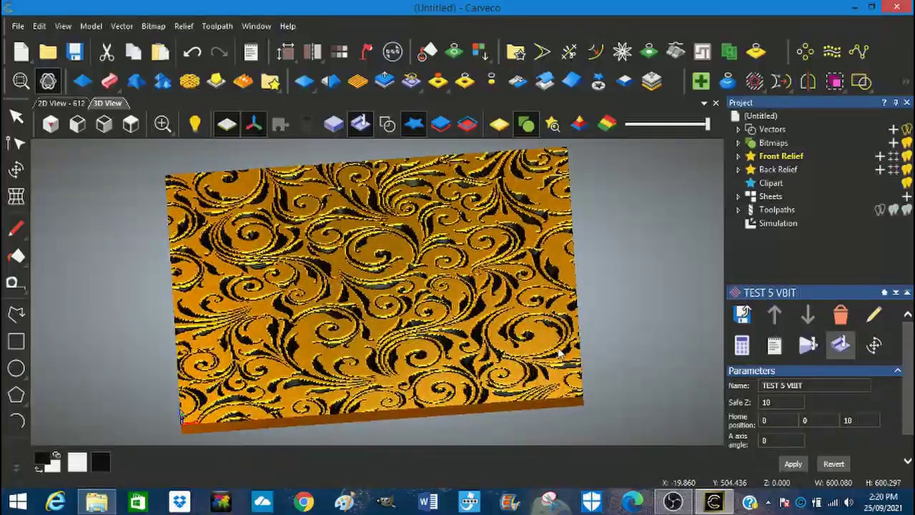
Step: Examine the simulated V-bit carving of the scroll pattern from several angles, up close and as a whole
left_click_drag(562, 355, 551, 372)
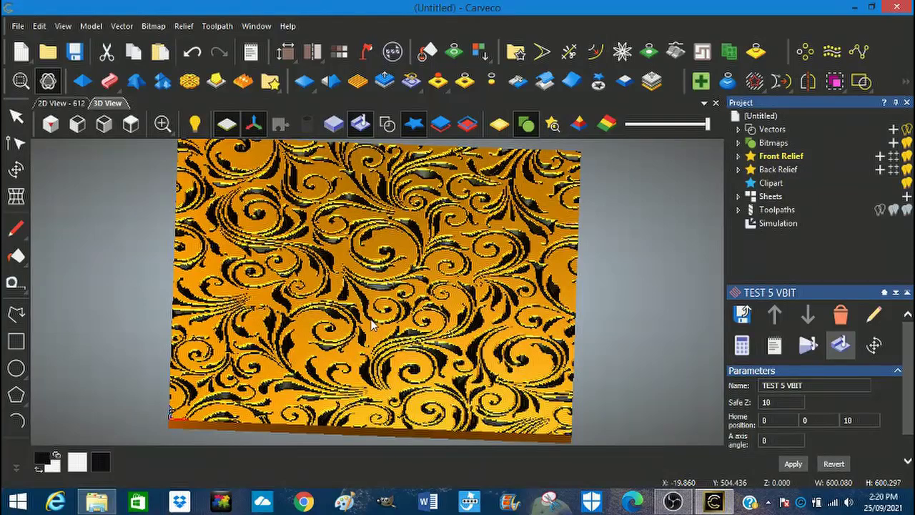
scroll(371, 323, "up", 2)
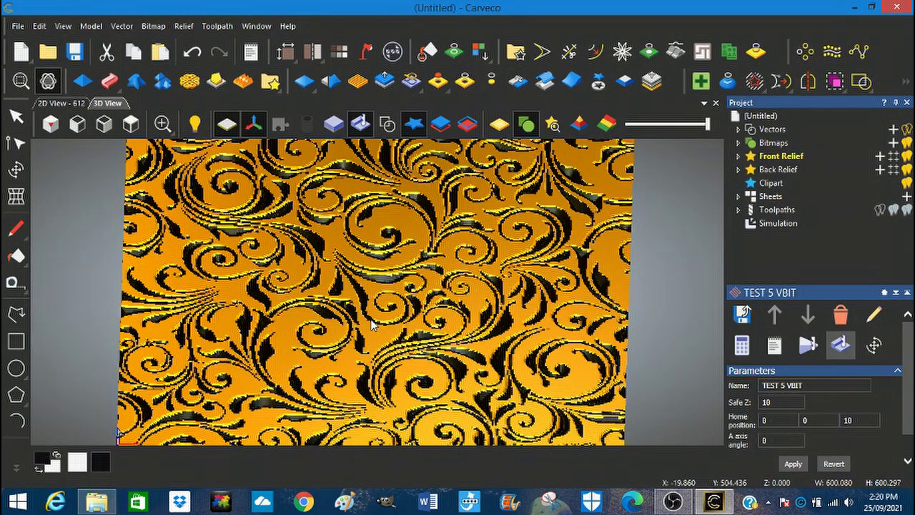
scroll(372, 323, "down", 3)
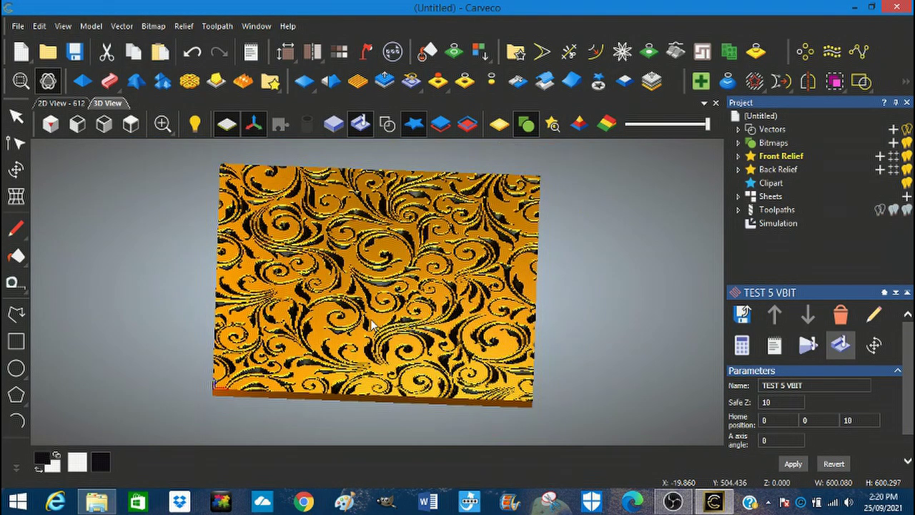
left_click_drag(371, 323, 402, 346)
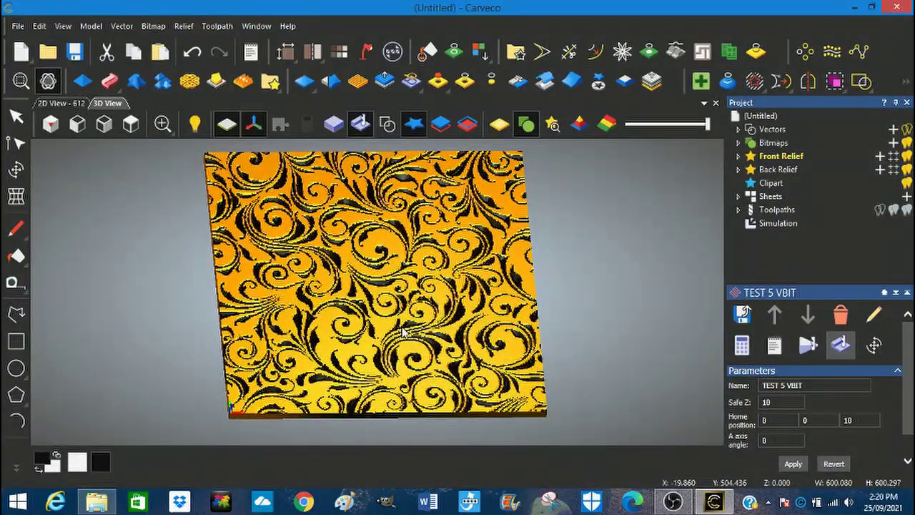
scroll(403, 331, "up", 2)
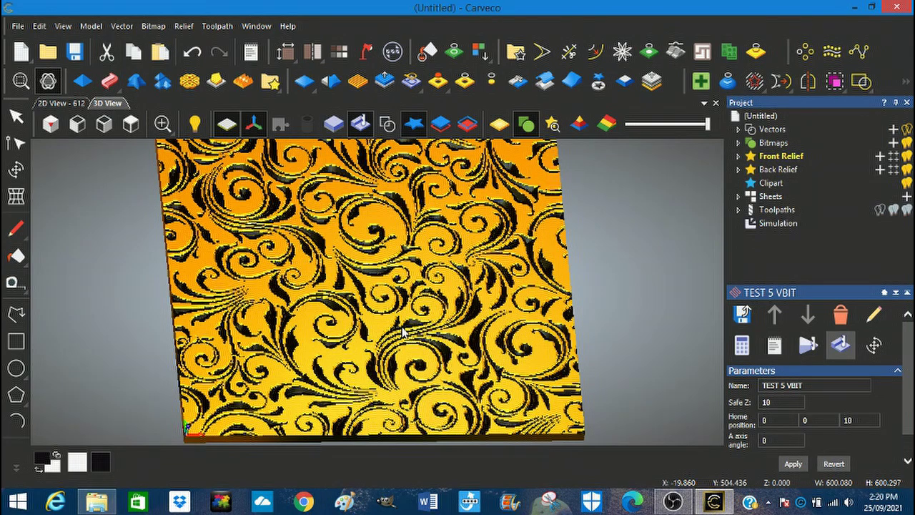
scroll(403, 331, "down", 2)
scroll(403, 331, "up", 4)
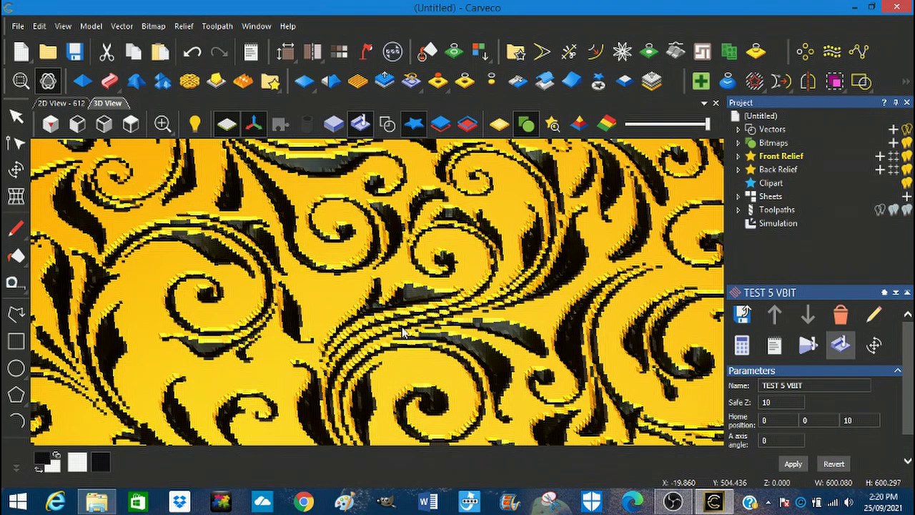
scroll(403, 332, "down", 5)
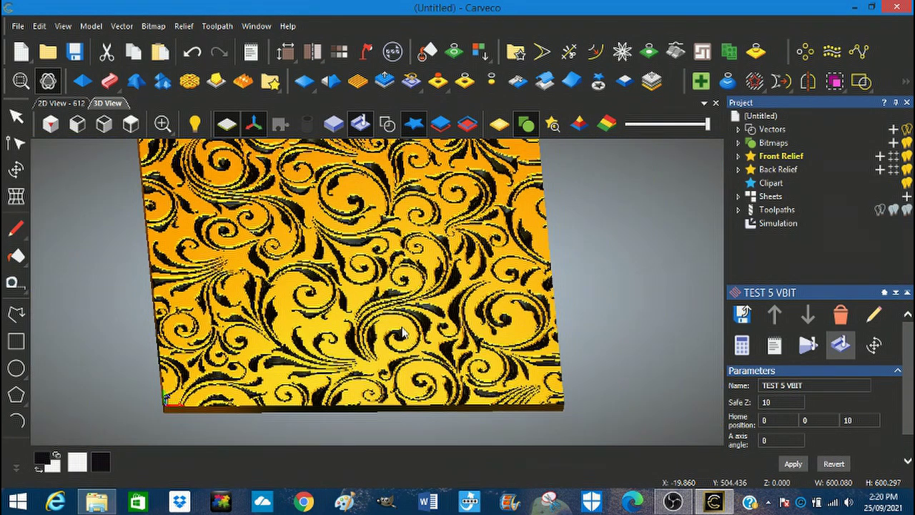
left_click_drag(397, 305, 334, 233)
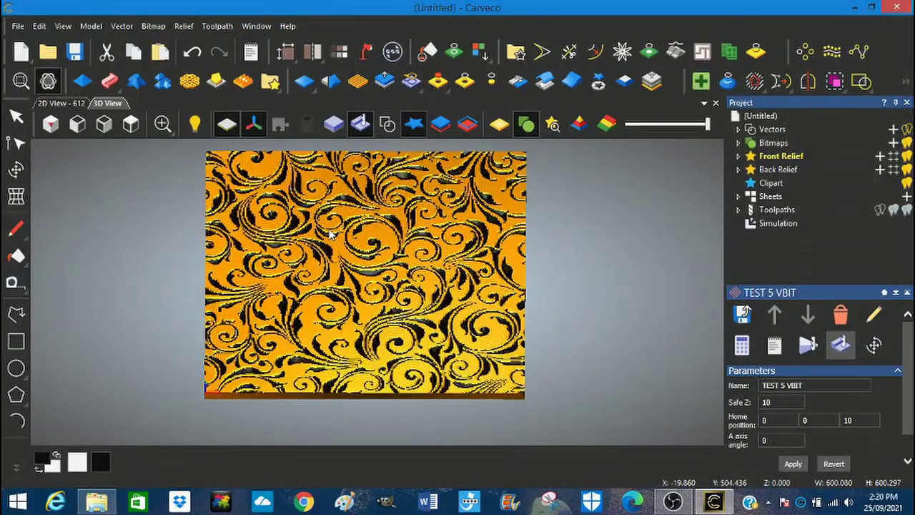
scroll(330, 234, "up", 2)
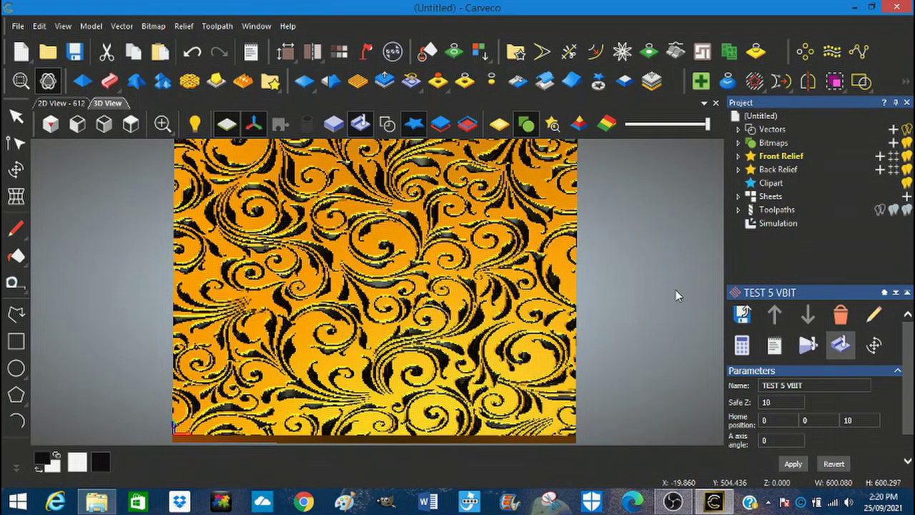
Step: Save the TEST 5 VBIT toolpath as a G-Code (mm) (*.tap) file named TEST 5 VBIT, overwriting the existing file, and close the save settings
left_click(779, 210)
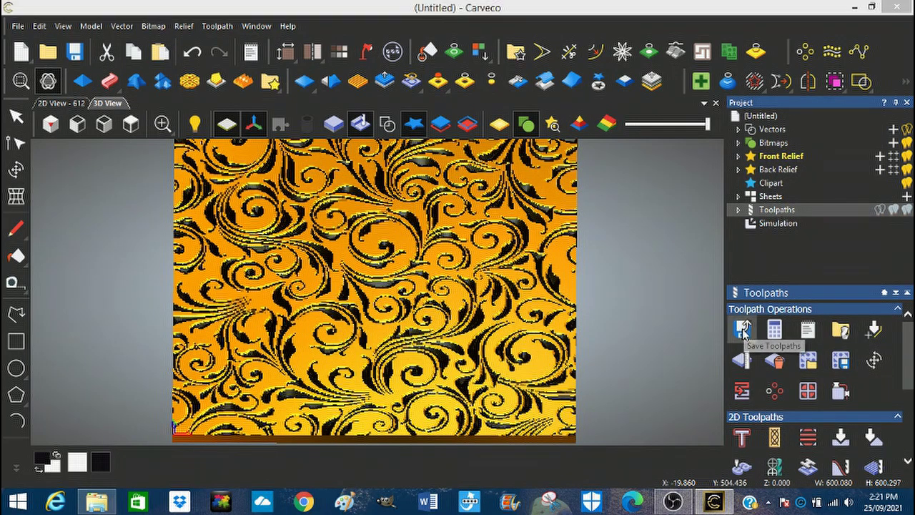
left_click(742, 329)
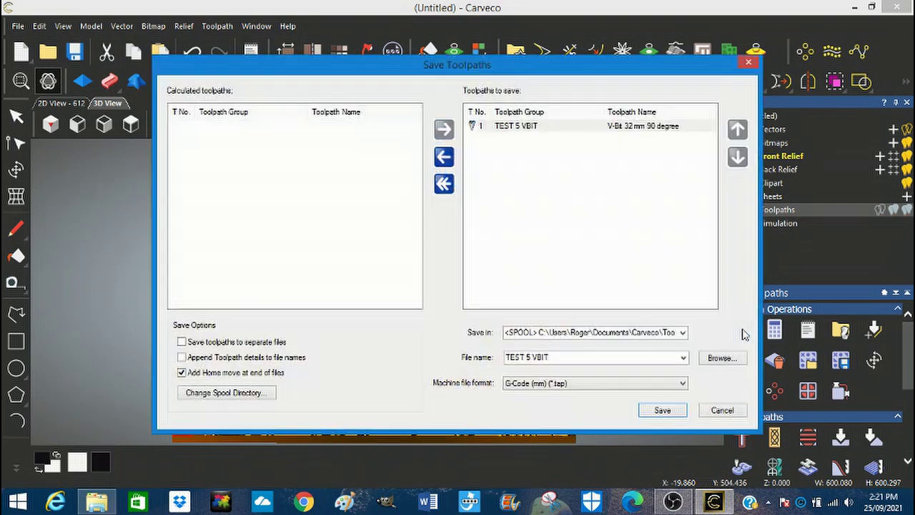
left_click(552, 356)
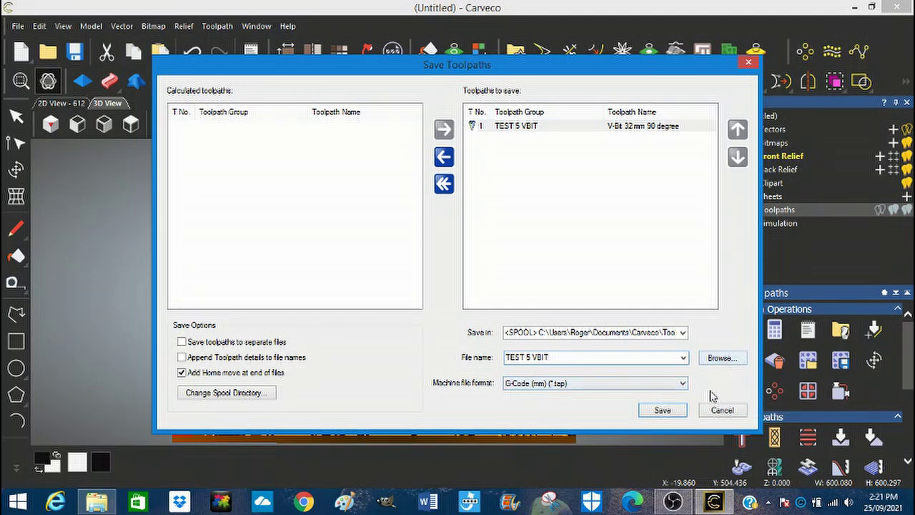
left_click(663, 411)
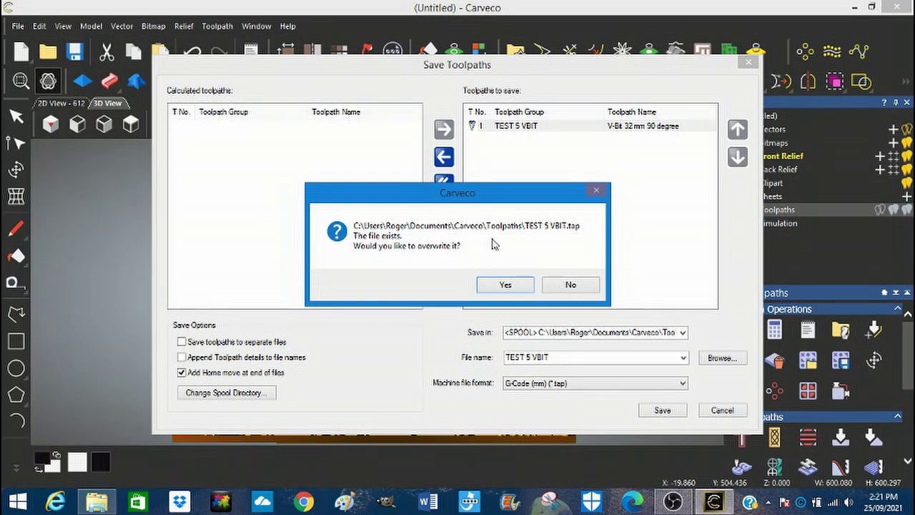
left_click(506, 285)
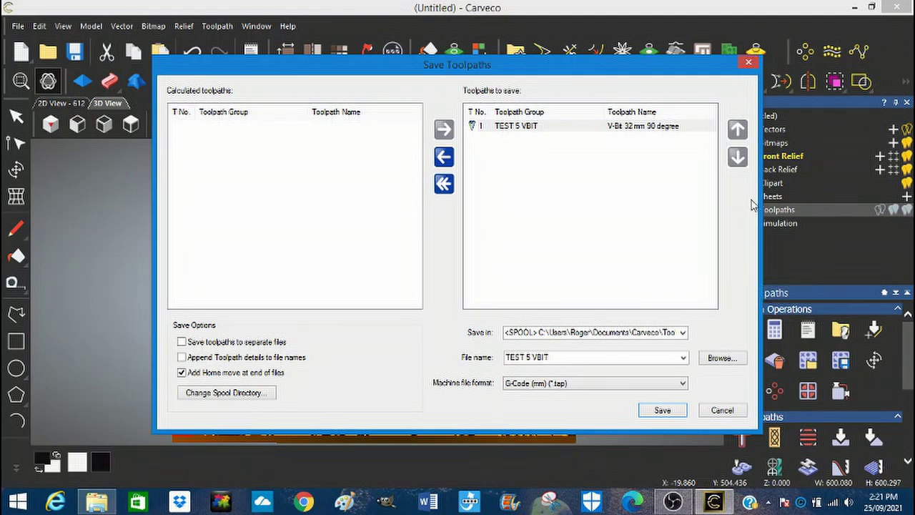
left_click(721, 409)
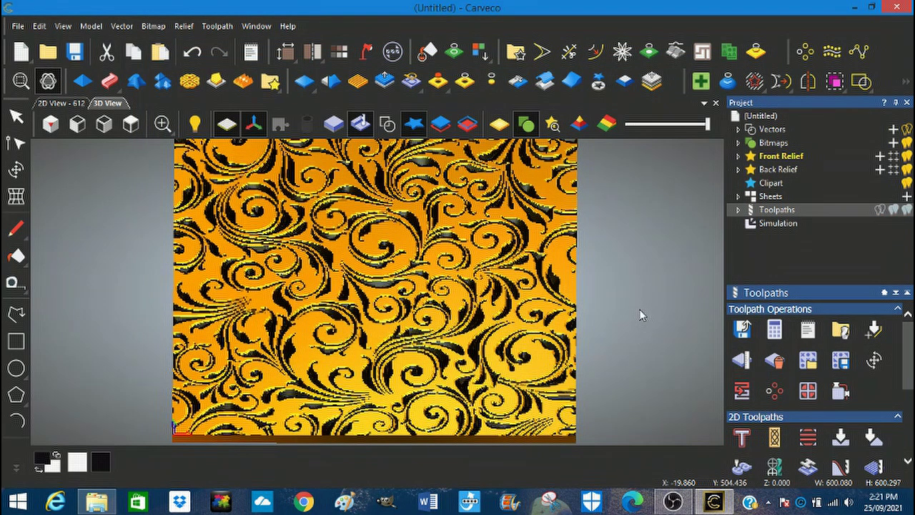